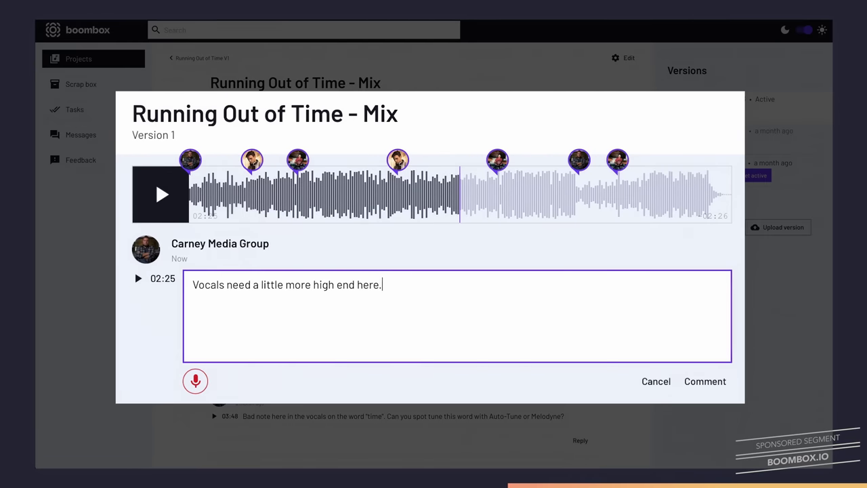
Post the 02:25 Boombox comment noting the vocals need more high end.
{"action": "left_click", "coordinate": [701, 381]}
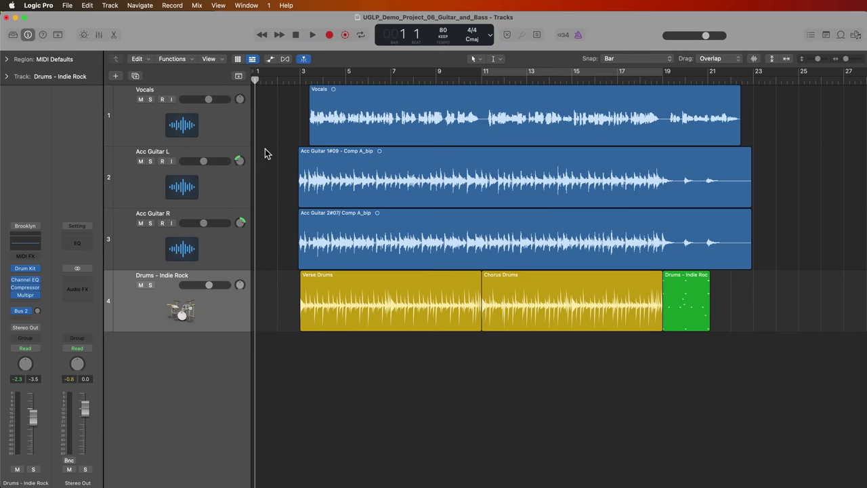
Create a plain Audio track with Audio Input set to Input 2, above Vocals.
{"action": "left_click", "coordinate": [117, 76]}
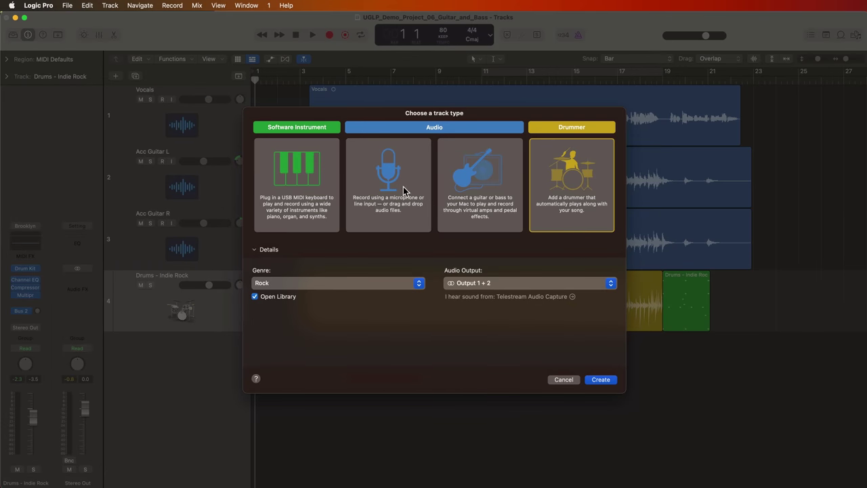
{"action": "left_click", "coordinate": [385, 203]}
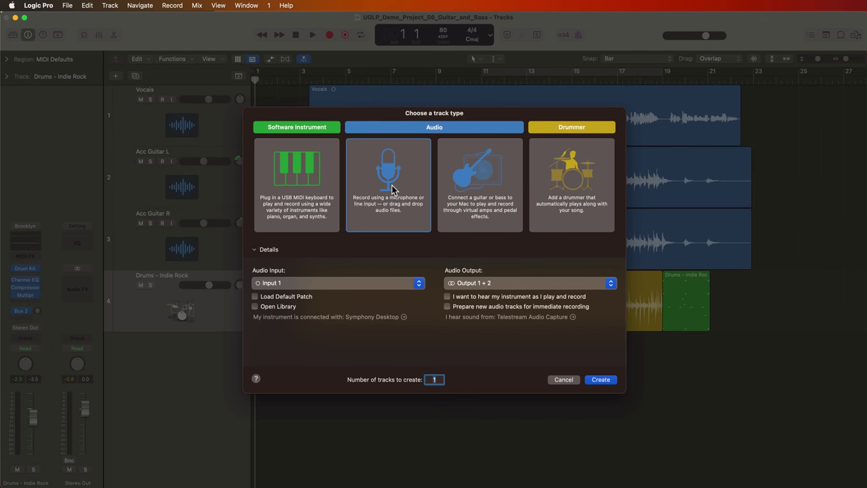
{"action": "left_click", "coordinate": [502, 184]}
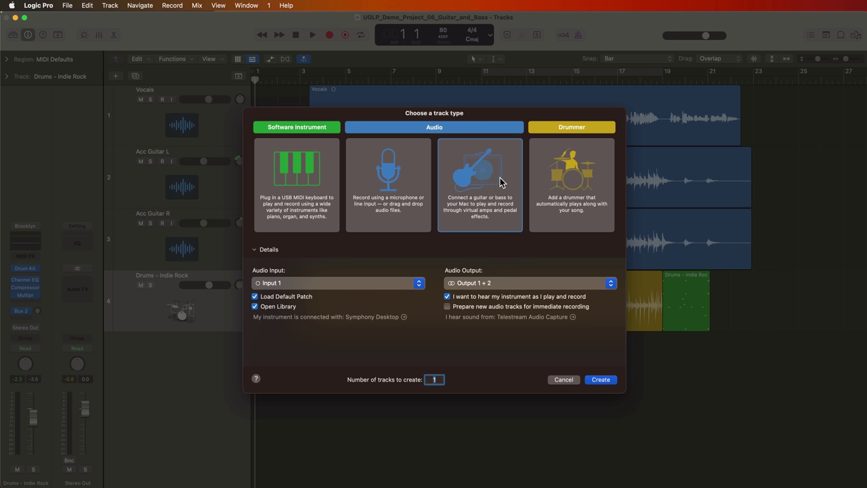
{"action": "left_click", "coordinate": [412, 187]}
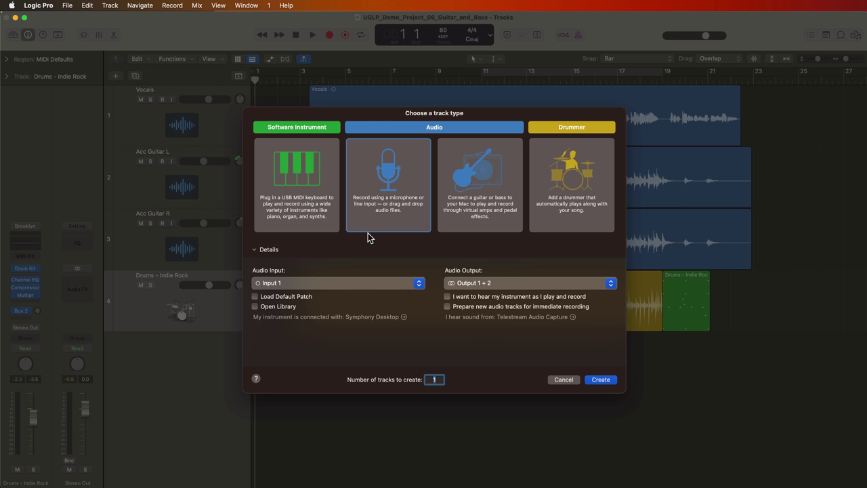
{"action": "left_click", "coordinate": [324, 283]}
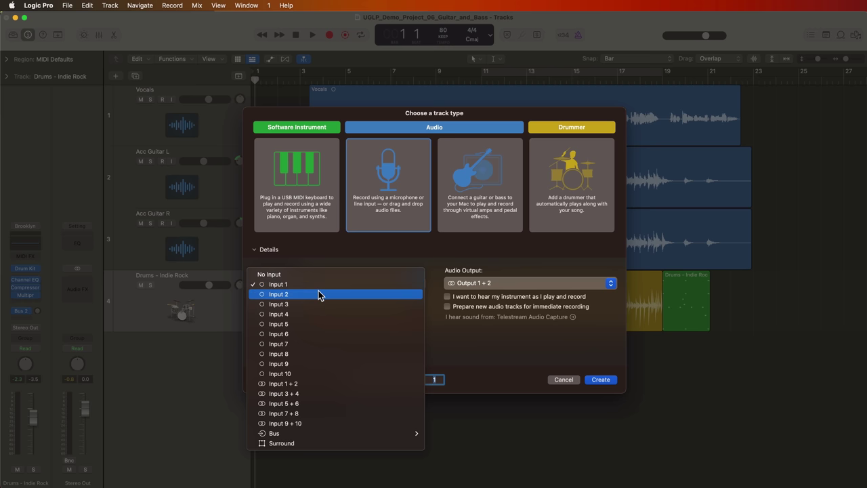
{"action": "left_click", "coordinate": [318, 292]}
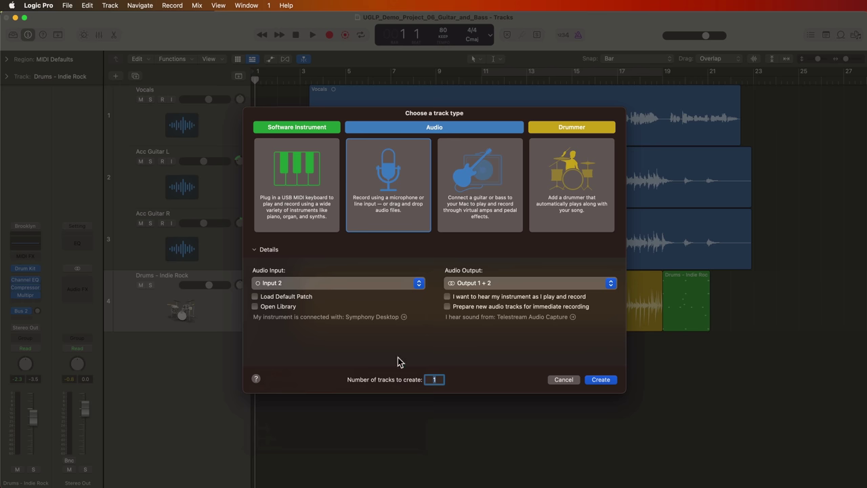
{"action": "left_click", "coordinate": [600, 380]}
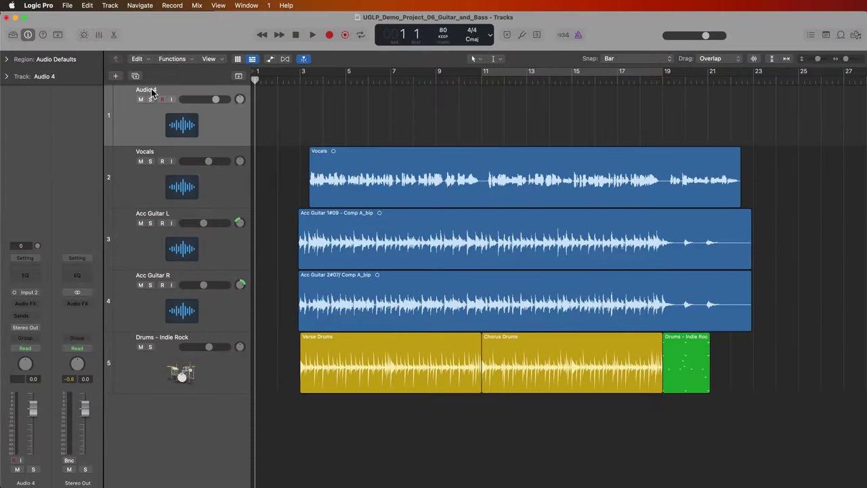
Rename the new top track to 'Guitar L'.
{"action": "double_click", "coordinate": [152, 88]}
{"action": "type", "text": "Guitar L"}
{"action": "key", "text": "Return"}
Switch on input monitoring for the Guitar L track.
{"action": "left_click_drag", "start_coordinate": [281, 165], "coordinate": [304, 292]}
{"action": "left_click", "coordinate": [276, 123]}
{"action": "left_click", "coordinate": [171, 99]}
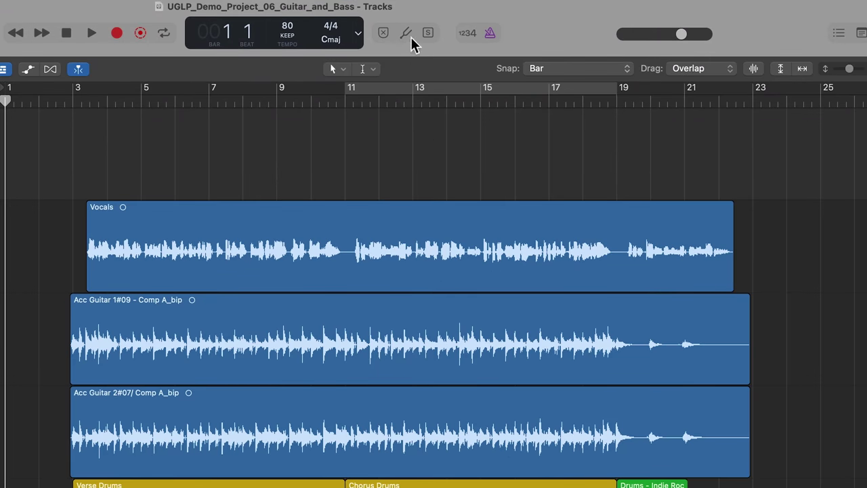
{"action": "left_click", "coordinate": [407, 34]}
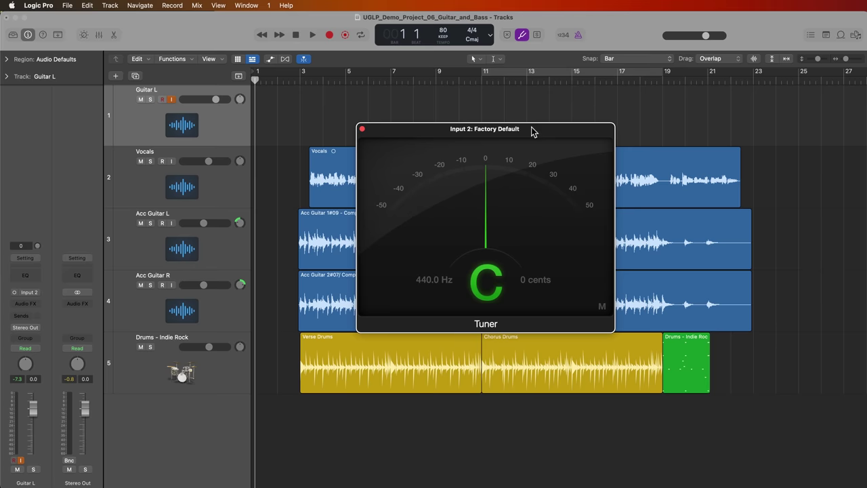
{"action": "left_click_drag", "start_coordinate": [532, 132], "coordinate": [452, 128]}
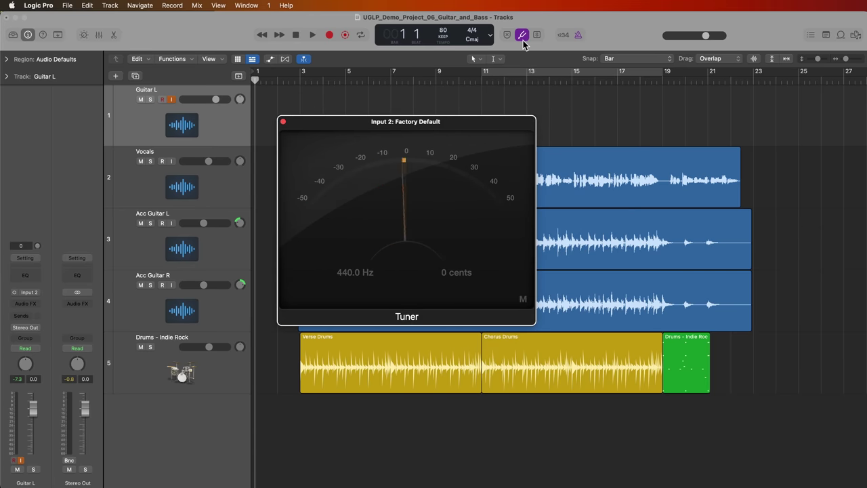
{"action": "right_click", "coordinate": [603, 35]}
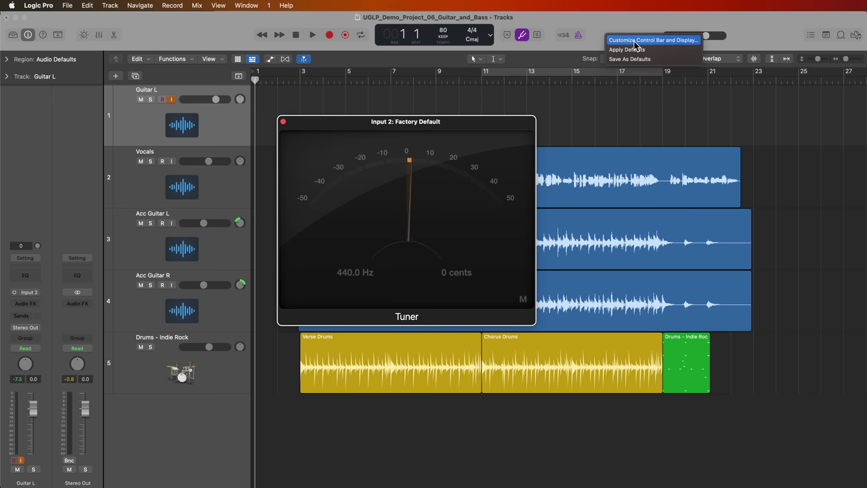
{"action": "left_click", "coordinate": [644, 42]}
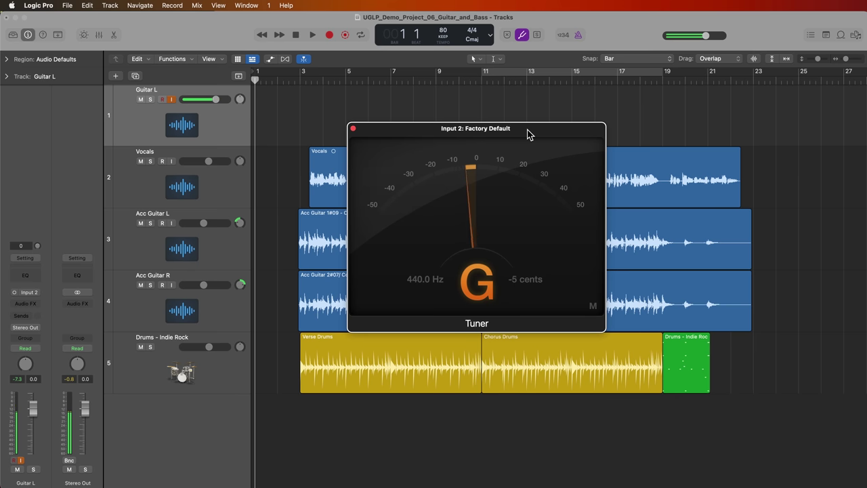
Close the tuner, insert a mono Amp Designer on Guitar L, and open its window.
{"action": "key", "text": "super+w"}
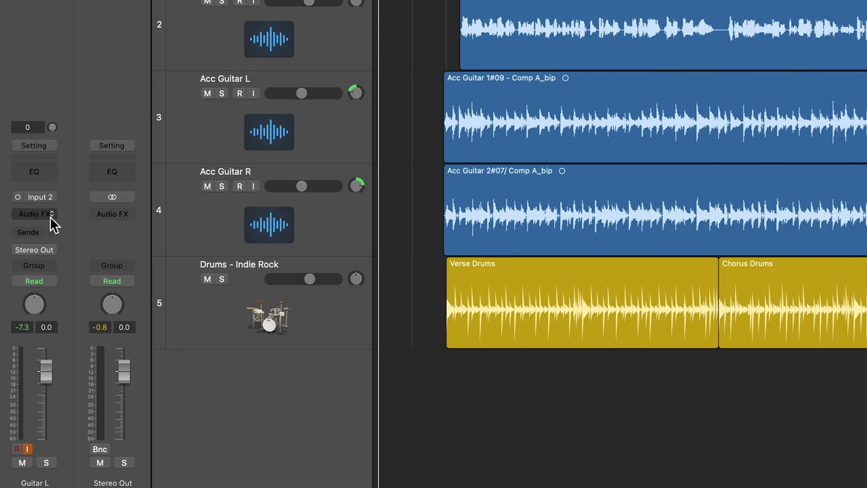
{"action": "left_click", "coordinate": [51, 217]}
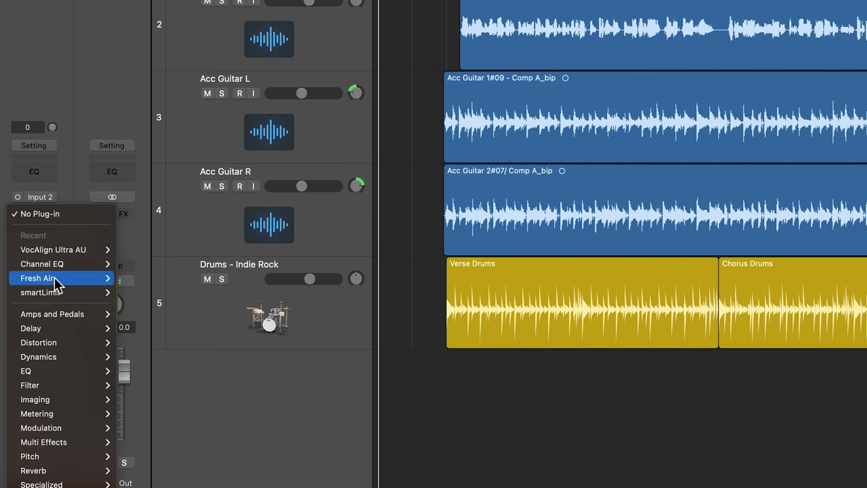
{"action": "mouse_move", "coordinate": [61, 315]}
{"action": "mouse_move", "coordinate": [147, 320]}
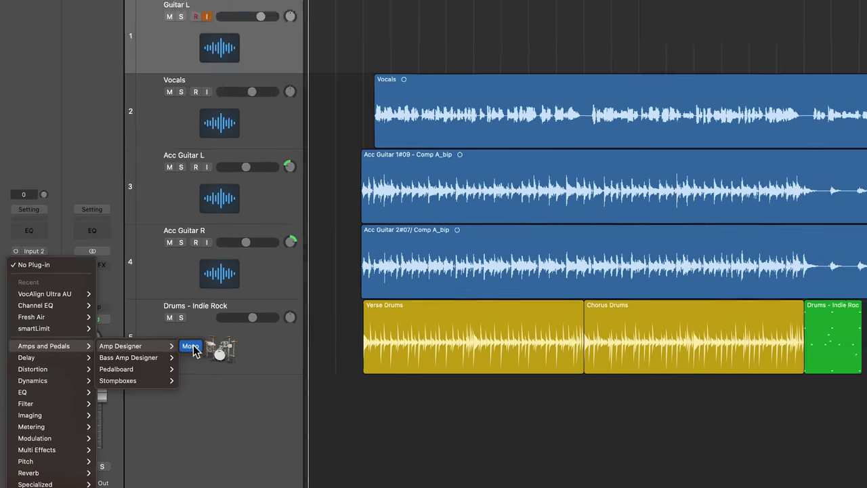
{"action": "left_click", "coordinate": [233, 314]}
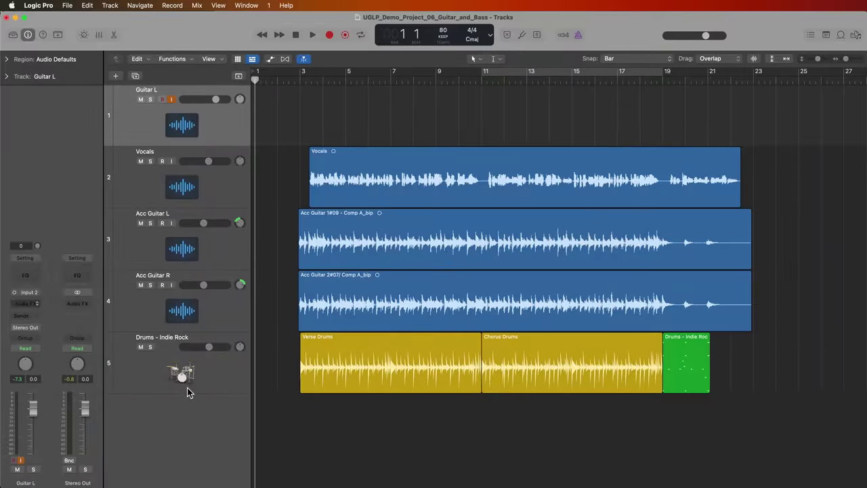
{"action": "left_click", "coordinate": [25, 301]}
{"action": "left_click_drag", "start_coordinate": [454, 139], "coordinate": [304, 146]}
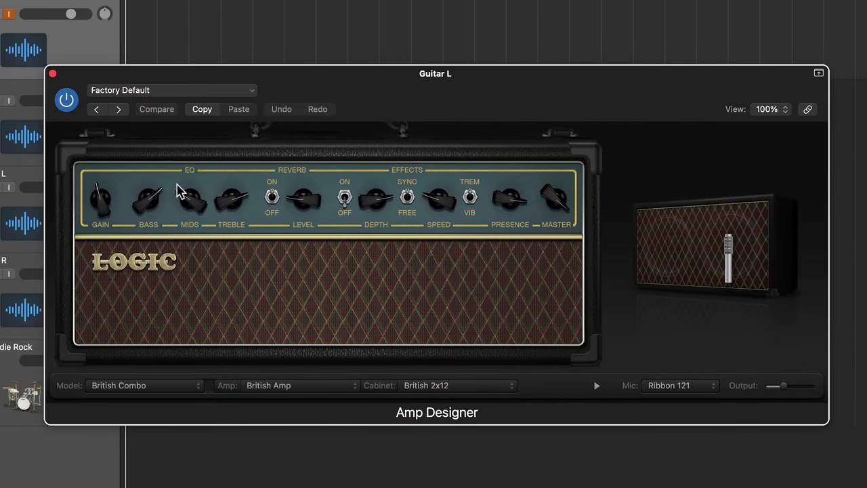
Move the mic slightly lower on the British 2x12 cabinet and check the mic models.
{"action": "mouse_move", "coordinate": [712, 218]}
{"action": "mouse_move", "coordinate": [640, 253]}
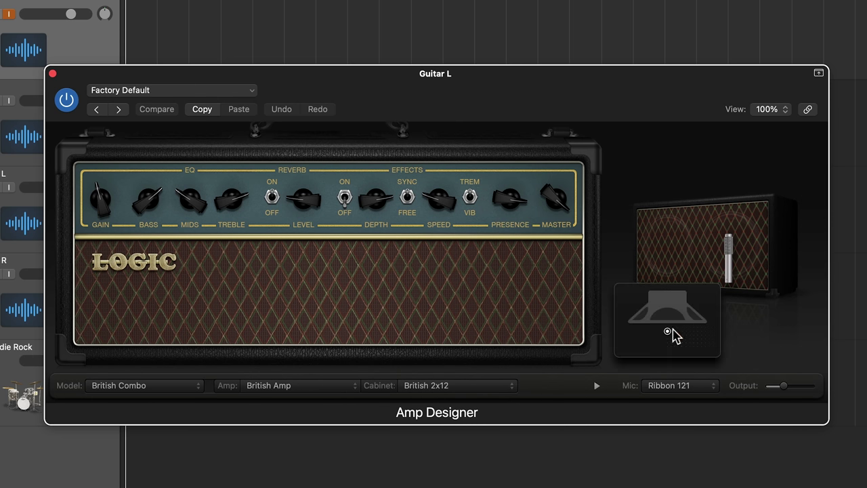
{"action": "mouse_move", "coordinate": [668, 331]}
{"action": "left_mouse_down"}
{"action": "mouse_move", "coordinate": [706, 348]}
{"action": "mouse_move", "coordinate": [666, 338]}
{"action": "mouse_move", "coordinate": [680, 343]}
{"action": "mouse_move", "coordinate": [663, 329]}
{"action": "mouse_move", "coordinate": [690, 348]}
{"action": "mouse_move", "coordinate": [664, 330]}
{"action": "mouse_move", "coordinate": [666, 349]}
{"action": "mouse_move", "coordinate": [662, 324]}
{"action": "left_mouse_up"}
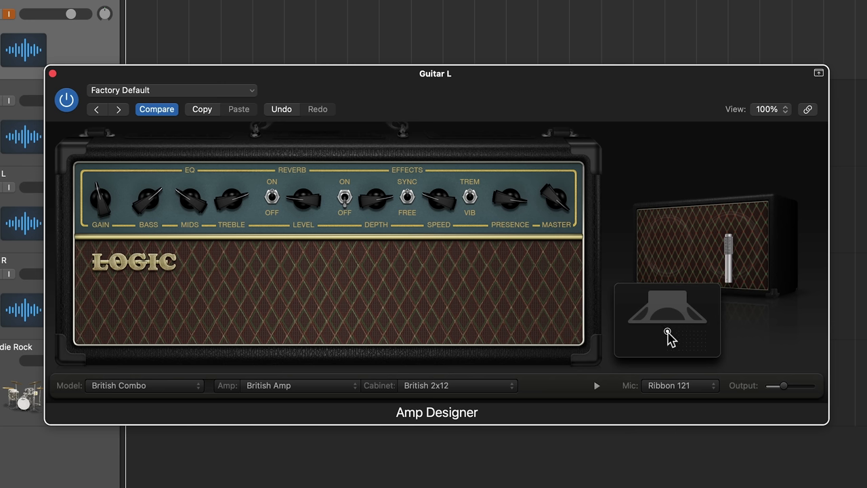
{"action": "mouse_move", "coordinate": [670, 333]}
{"action": "left_mouse_down"}
{"action": "mouse_move", "coordinate": [663, 346]}
{"action": "mouse_move", "coordinate": [693, 350]}
{"action": "mouse_move", "coordinate": [677, 339]}
{"action": "left_mouse_up"}
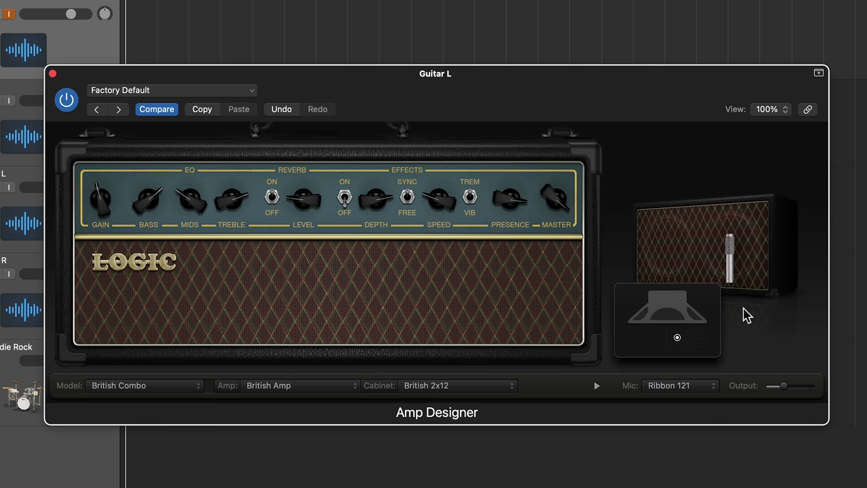
{"action": "left_click", "coordinate": [703, 384]}
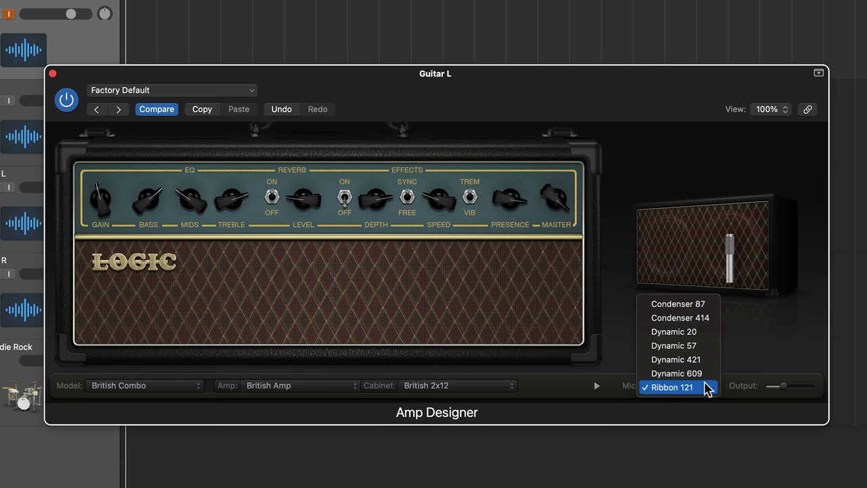
{"action": "left_click", "coordinate": [700, 304]}
{"action": "left_click", "coordinate": [701, 387]}
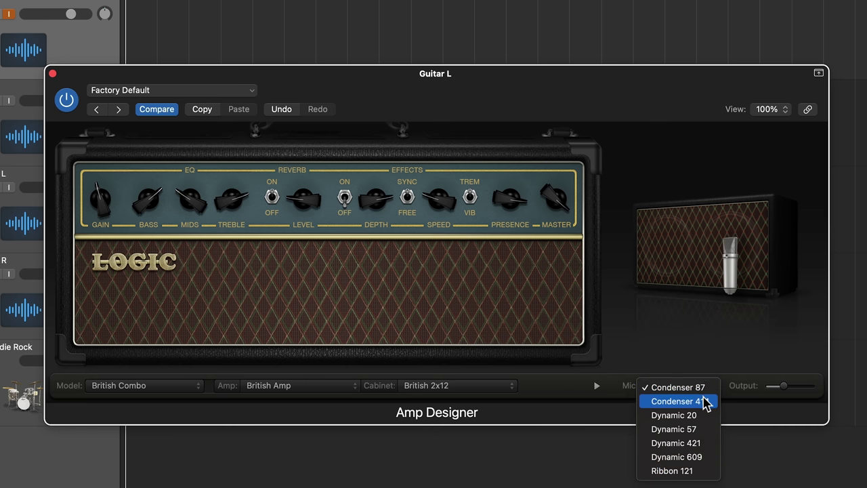
{"action": "left_click", "coordinate": [703, 401]}
{"action": "left_click", "coordinate": [708, 391]}
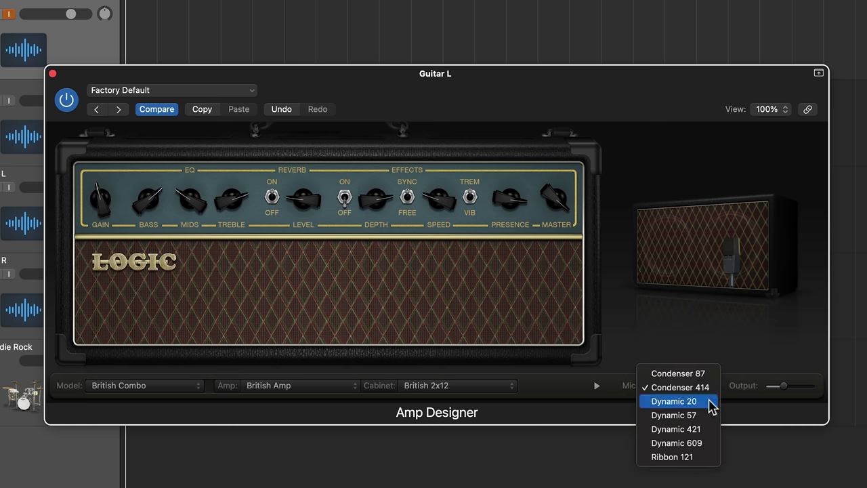
{"action": "left_click", "coordinate": [711, 405]}
{"action": "left_click", "coordinate": [707, 391]}
{"action": "left_click", "coordinate": [704, 402]}
{"action": "left_click", "coordinate": [697, 391]}
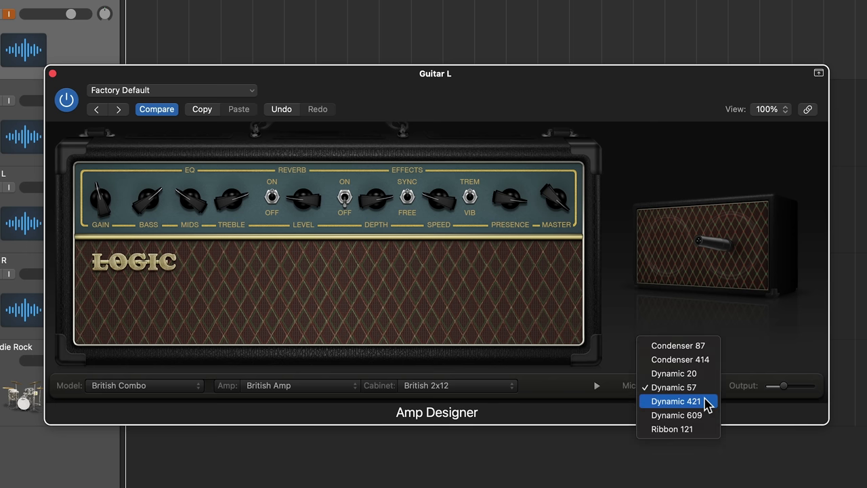
{"action": "left_click", "coordinate": [704, 402]}
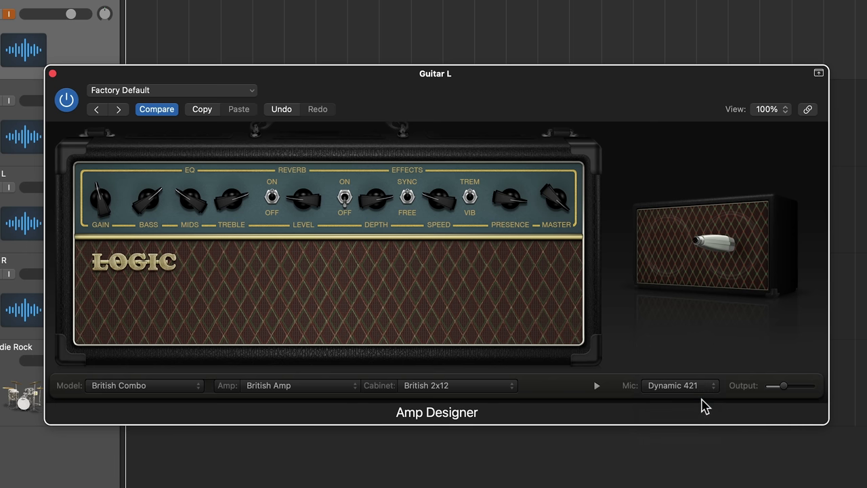
{"action": "left_click", "coordinate": [702, 386]}
{"action": "left_click", "coordinate": [706, 401]}
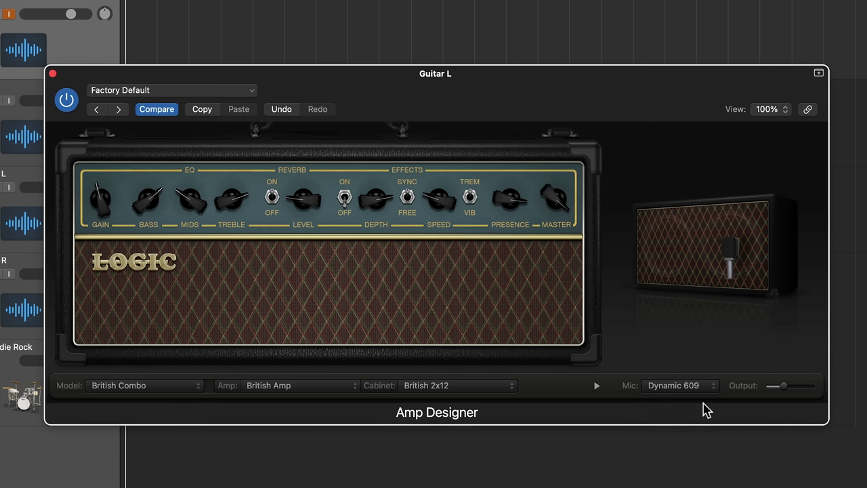
{"action": "left_click", "coordinate": [702, 387]}
{"action": "left_click", "coordinate": [704, 402]}
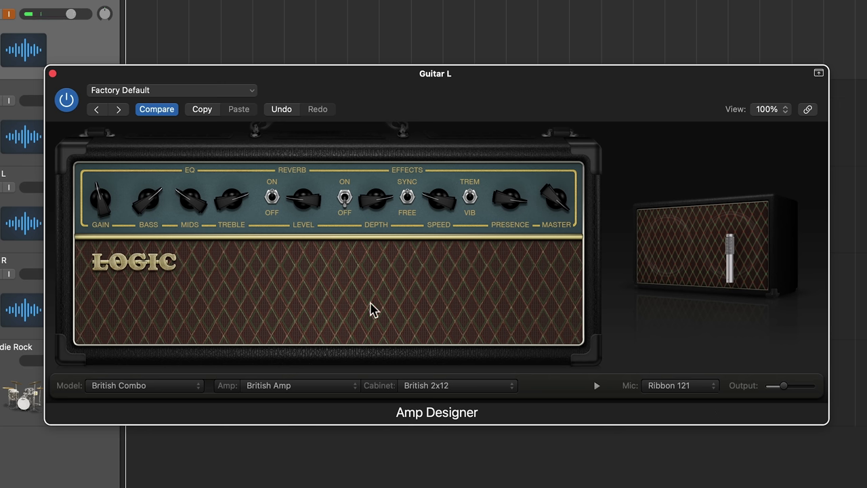
Raise Gain, Mids, Treble and Presence on Guitar L's Amp Designer.
{"action": "left_click_drag", "start_coordinate": [106, 203], "coordinate": [104, 191]}
{"action": "left_click_drag", "start_coordinate": [194, 199], "coordinate": [227, 226]}
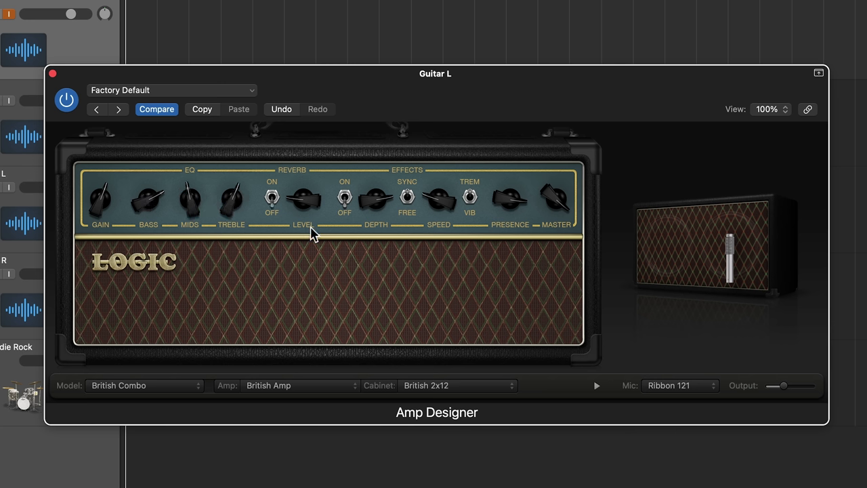
{"action": "left_click_drag", "start_coordinate": [499, 207], "coordinate": [497, 217]}
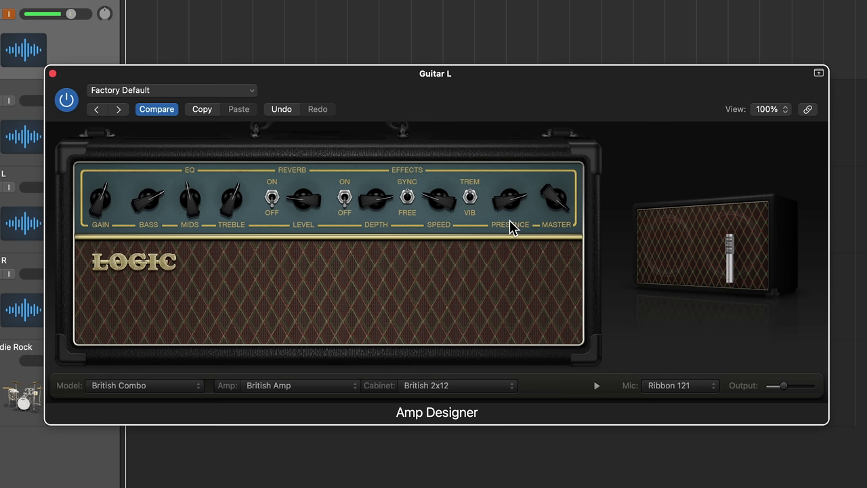
{"action": "left_click", "coordinate": [237, 92]}
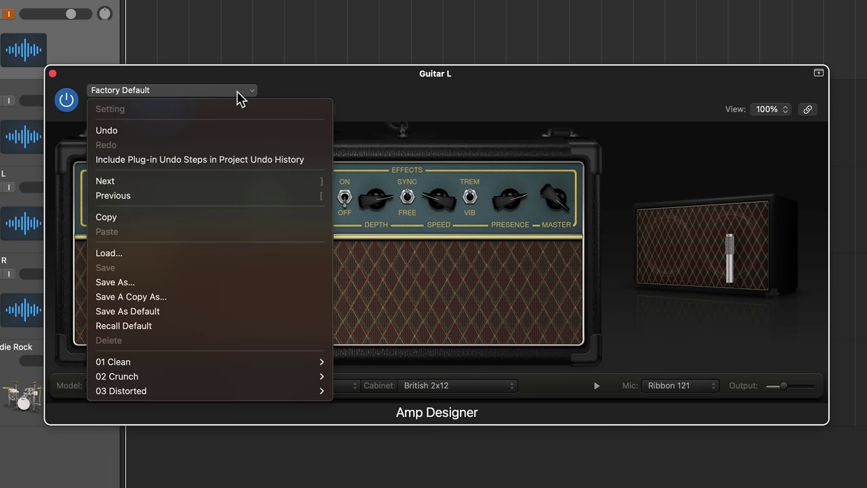
{"action": "mouse_move", "coordinate": [247, 363]}
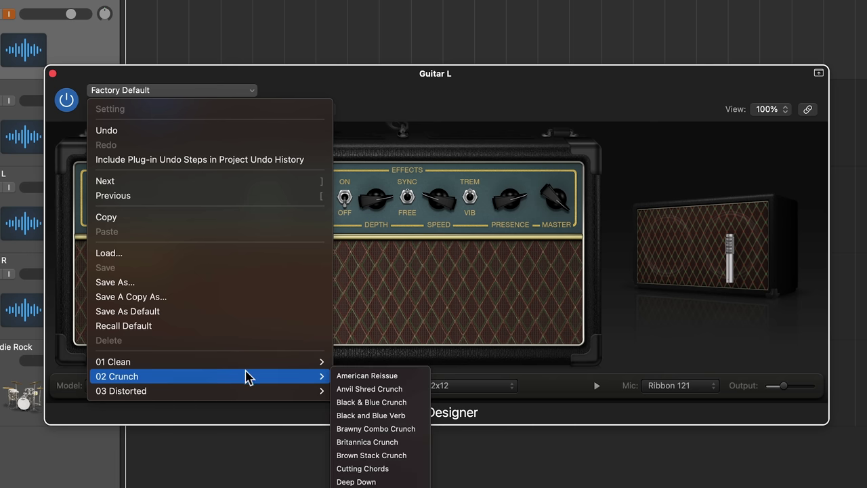
{"action": "mouse_move", "coordinate": [242, 393]}
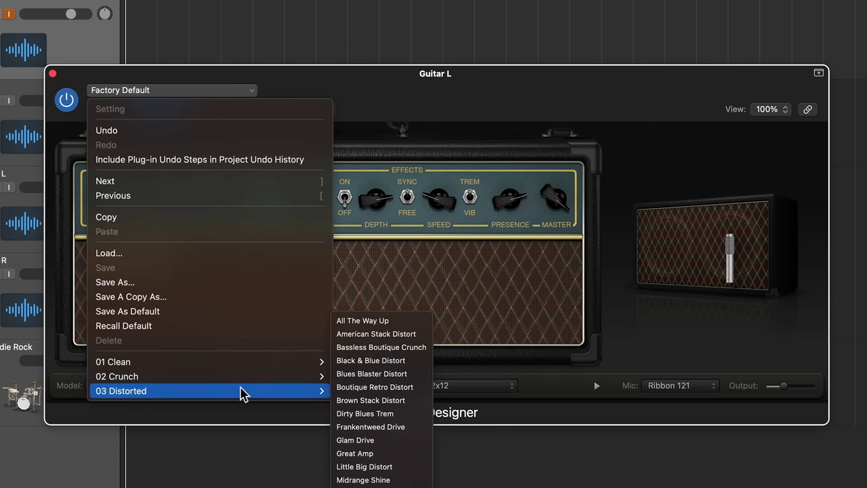
{"action": "left_click", "coordinate": [340, 296]}
{"action": "mouse_move", "coordinate": [728, 264]}
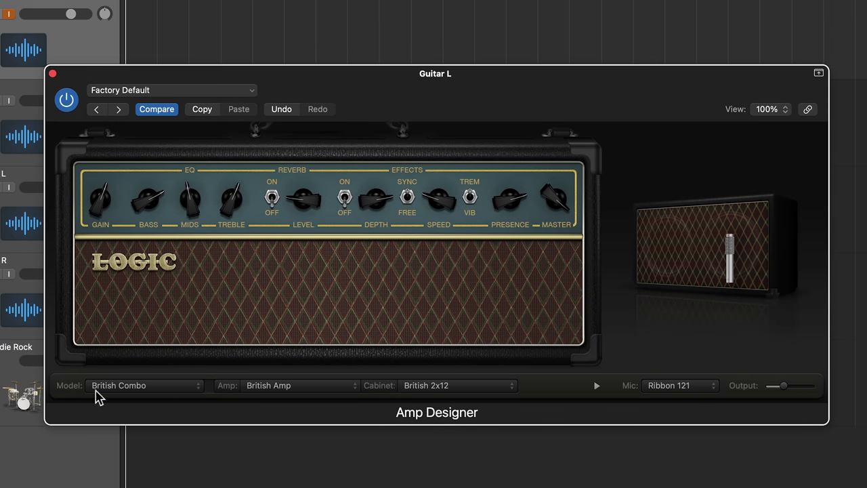
Keep British Amp, switch the cabinet to Sunshine 1x12, and start playback.
{"action": "left_click", "coordinate": [156, 393]}
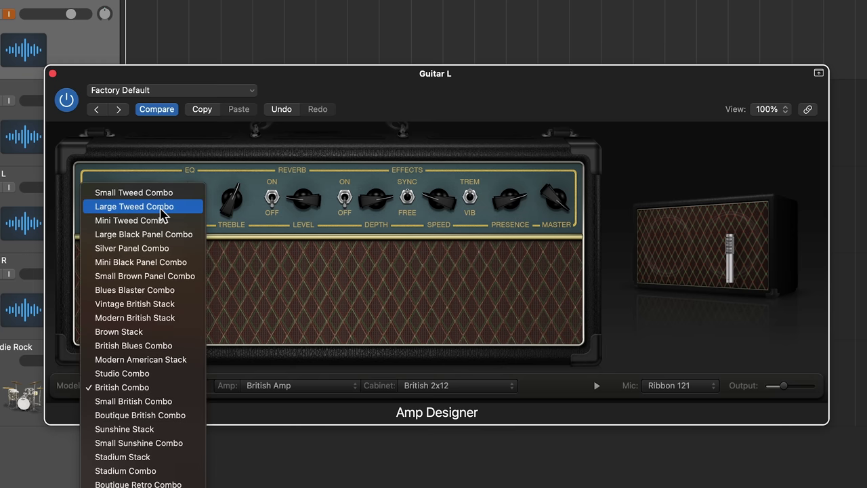
{"action": "left_click", "coordinate": [288, 320]}
{"action": "left_click", "coordinate": [308, 387]}
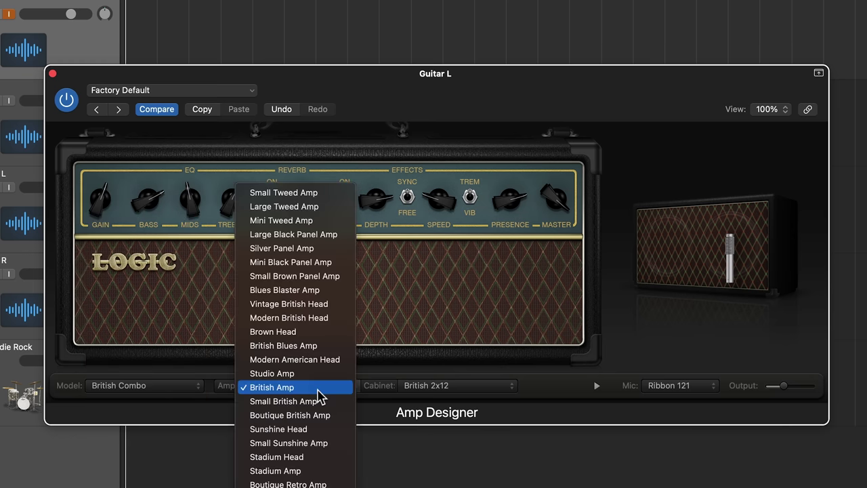
{"action": "left_click", "coordinate": [448, 339]}
{"action": "left_click", "coordinate": [456, 386]}
{"action": "left_click", "coordinate": [308, 308]}
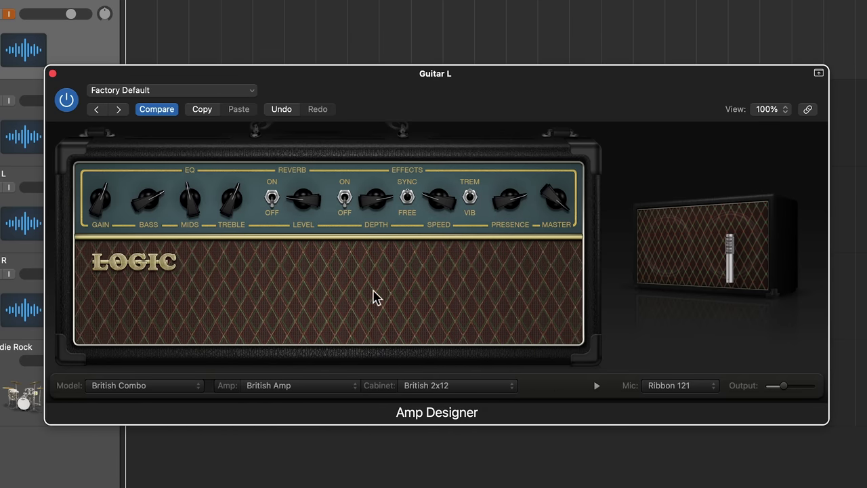
{"action": "left_click", "coordinate": [442, 386]}
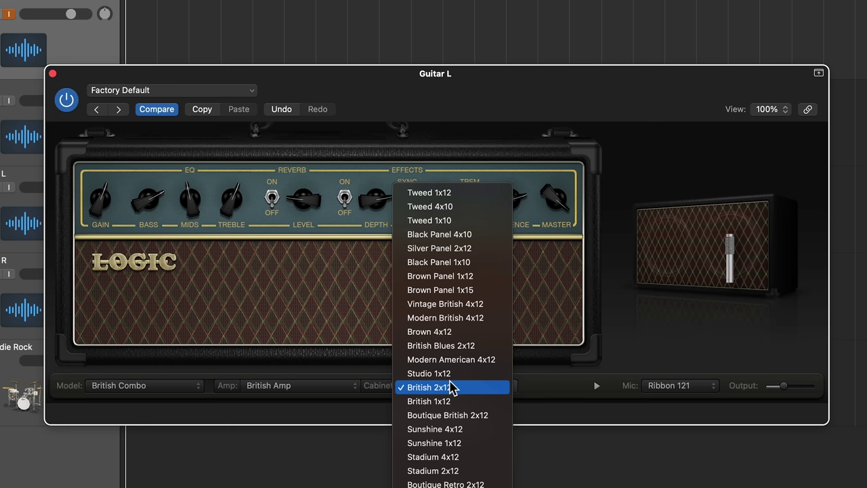
{"action": "left_click", "coordinate": [482, 442]}
{"action": "mouse_move", "coordinate": [710, 252]}
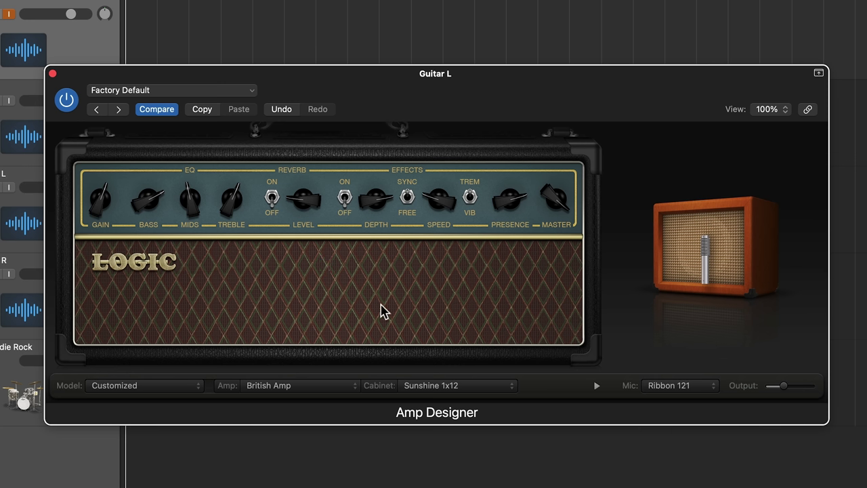
{"action": "key", "text": "space"}
Try the Modern British Stack, then the Modern American Stack amp models.
{"action": "left_click", "coordinate": [168, 387]}
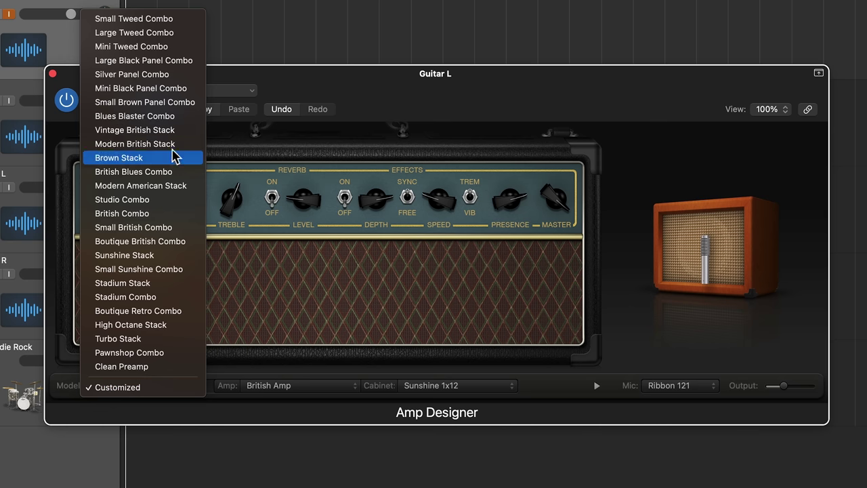
{"action": "left_click", "coordinate": [135, 143]}
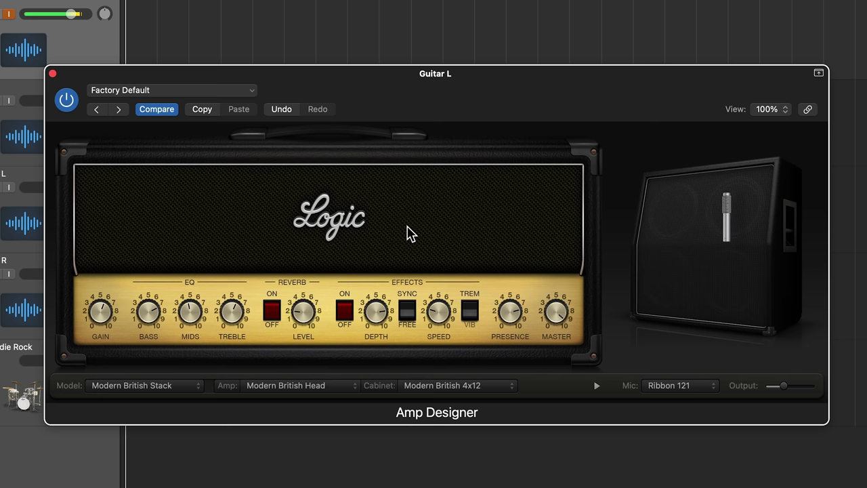
{"action": "left_click", "coordinate": [151, 386]}
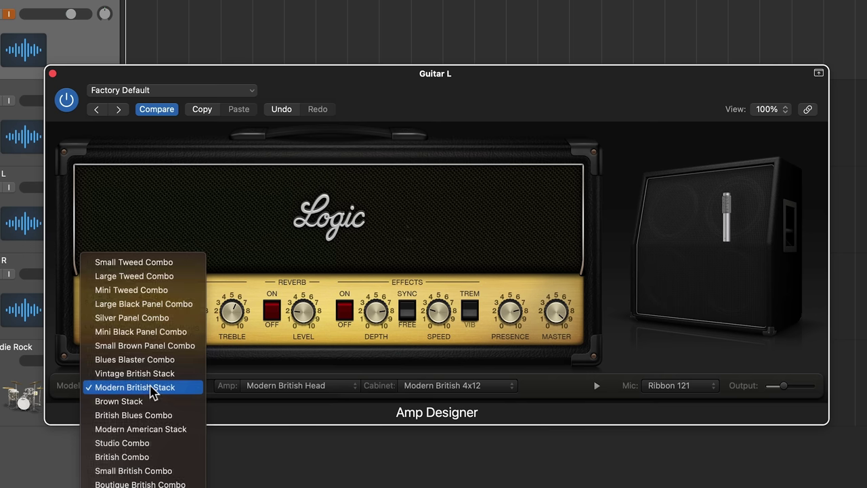
{"action": "left_click", "coordinate": [176, 429]}
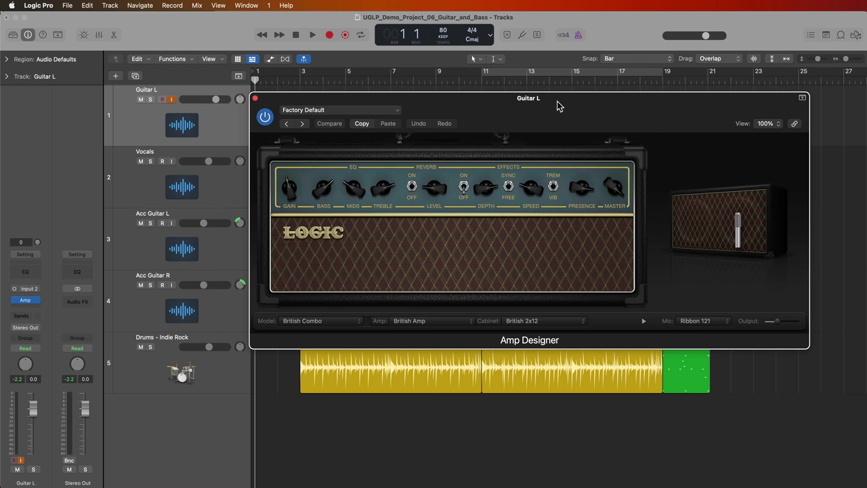
Tweak Bass, Mids, Treble and Gain, nudge the mic position, then close Amp Designer.
{"action": "left_click_drag", "start_coordinate": [557, 103], "coordinate": [556, 105]}
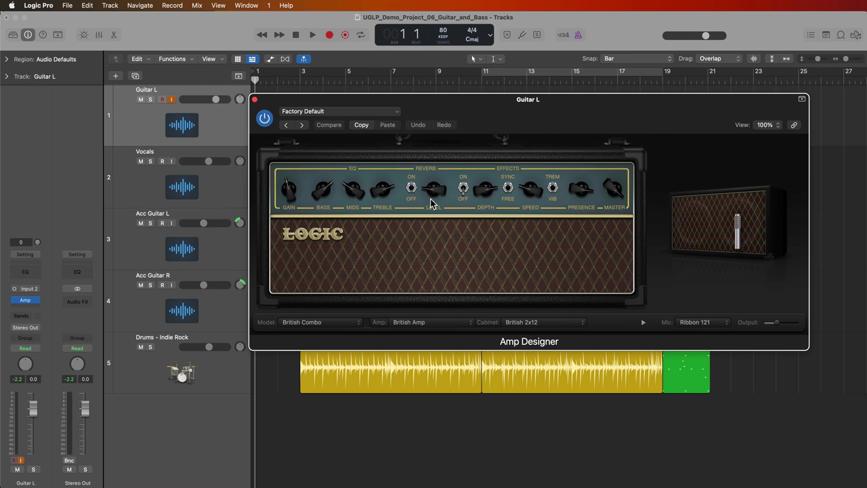
{"action": "left_click_drag", "start_coordinate": [311, 198], "coordinate": [384, 211]}
{"action": "left_click_drag", "start_coordinate": [287, 193], "coordinate": [288, 197]}
{"action": "mouse_move", "coordinate": [719, 288]}
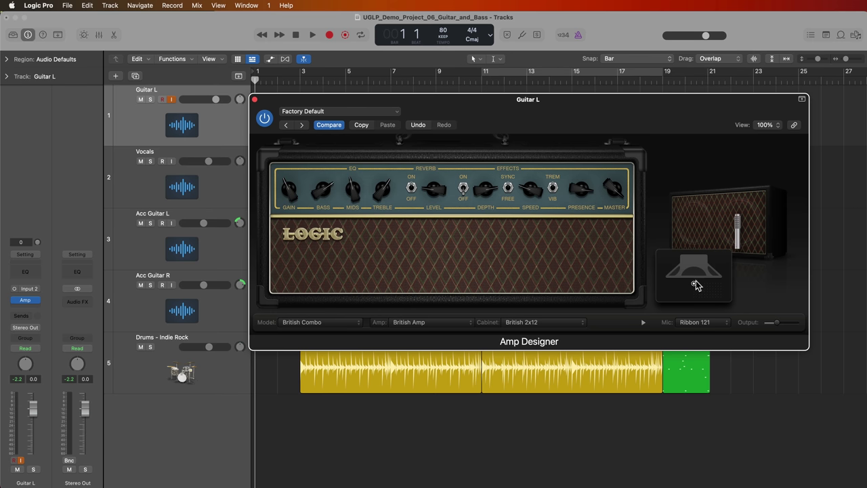
{"action": "left_click_drag", "start_coordinate": [694, 283], "coordinate": [699, 288]}
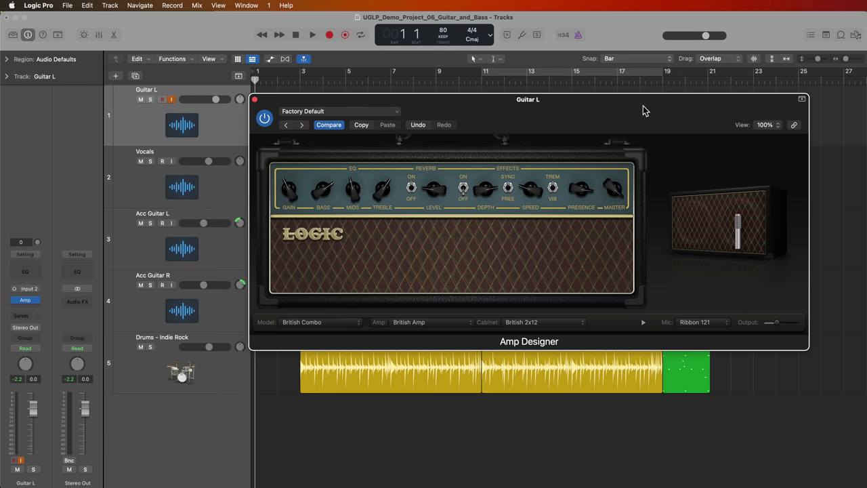
{"action": "left_click", "coordinate": [254, 100]}
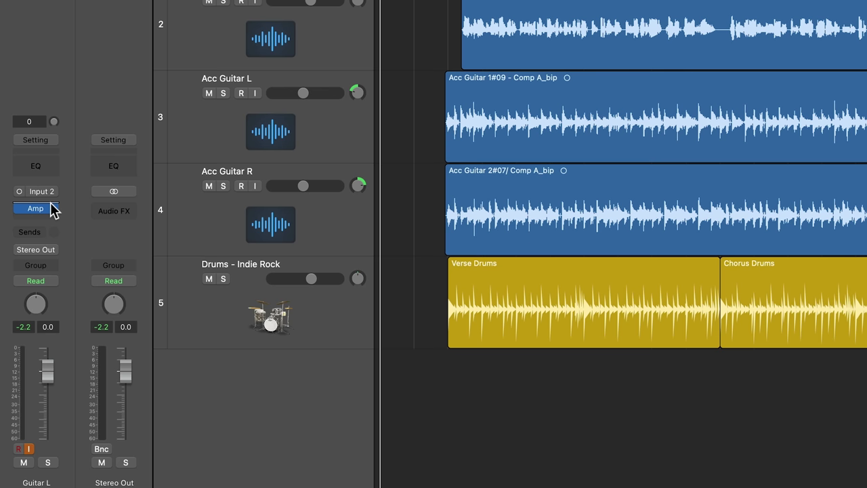
Insert a mono Hi-Drive from Stompboxes > Distortion into the slot above Amp.
{"action": "left_click", "coordinate": [53, 209]}
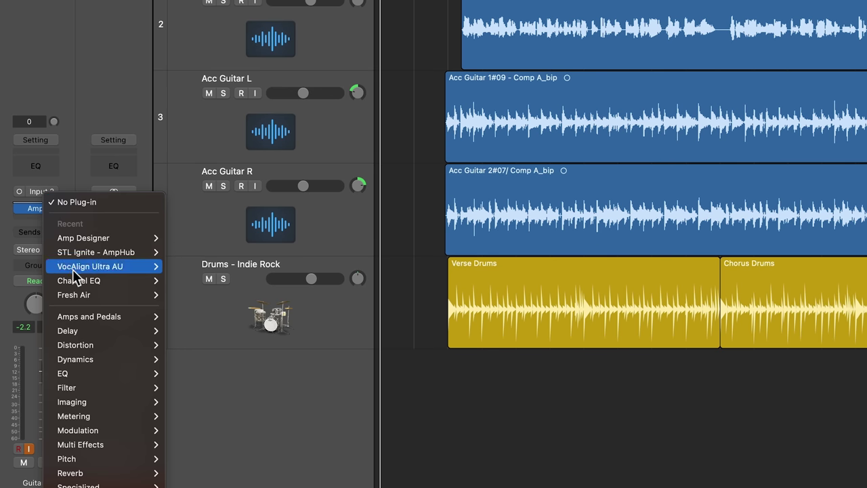
{"action": "mouse_move", "coordinate": [82, 316]}
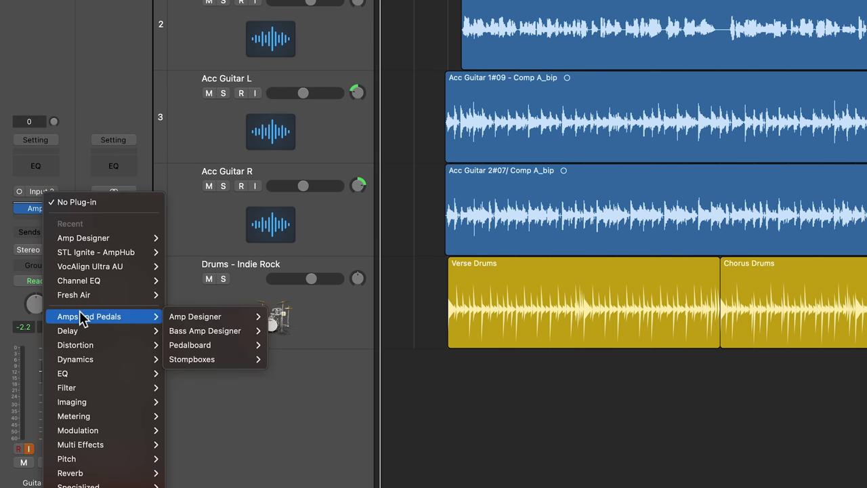
{"action": "mouse_move", "coordinate": [236, 345]}
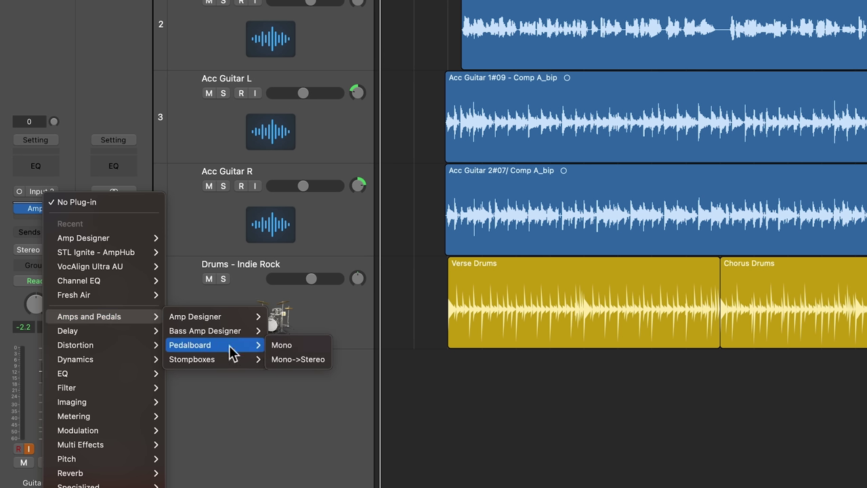
{"action": "mouse_move", "coordinate": [231, 364]}
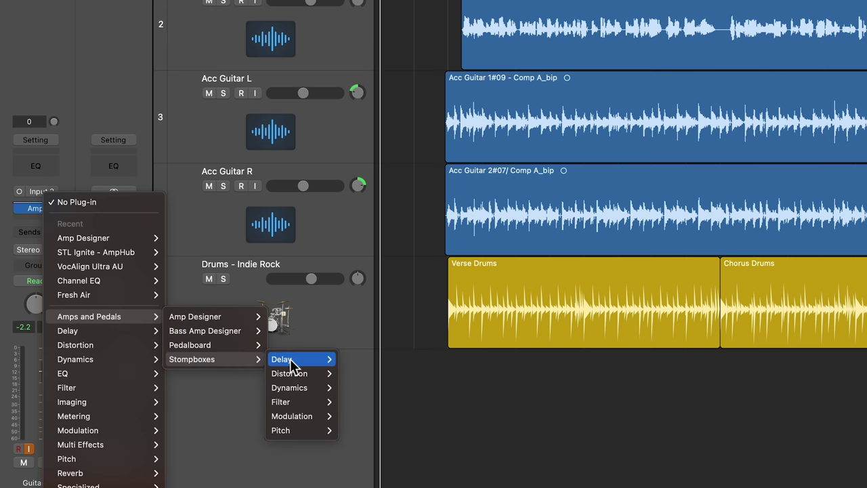
{"action": "mouse_move", "coordinate": [289, 370]}
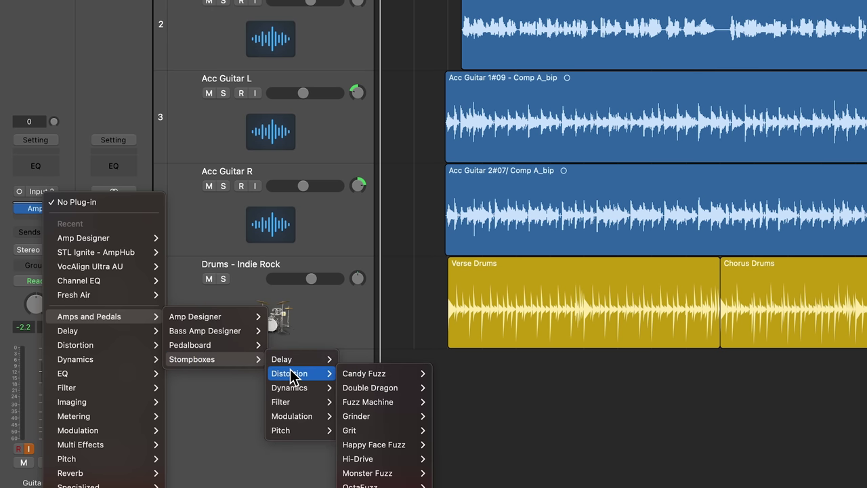
{"action": "mouse_move", "coordinate": [381, 459]}
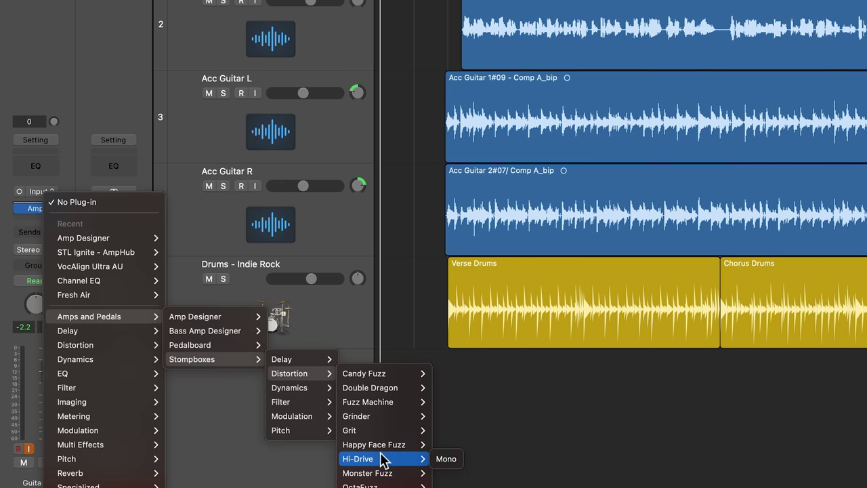
{"action": "left_click", "coordinate": [448, 459]}
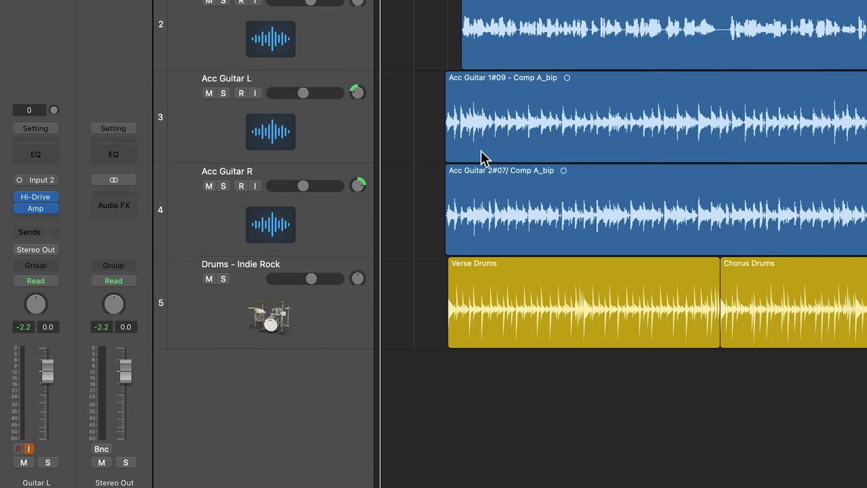
Open Hi-Drive, toggle its Treble/Full mode, and settle its level at 4.8 dB.
{"action": "left_click", "coordinate": [37, 198]}
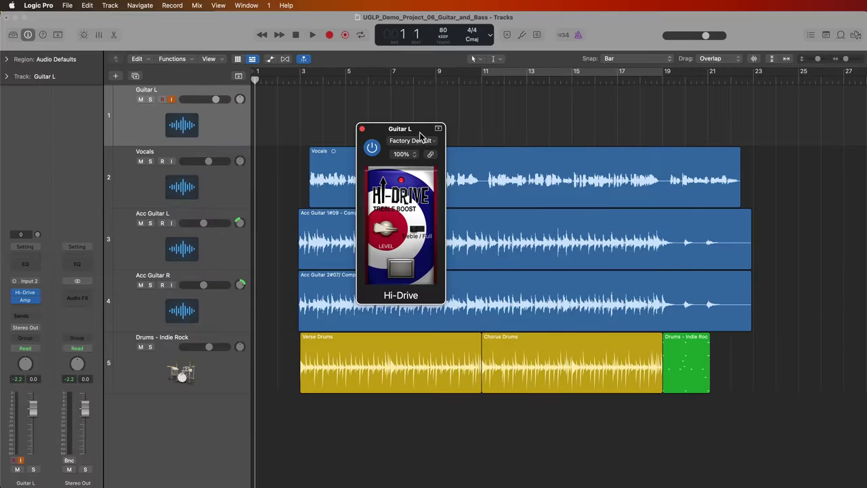
{"action": "left_click_drag", "start_coordinate": [420, 136], "coordinate": [357, 173]}
{"action": "left_click_drag", "start_coordinate": [326, 268], "coordinate": [326, 288]}
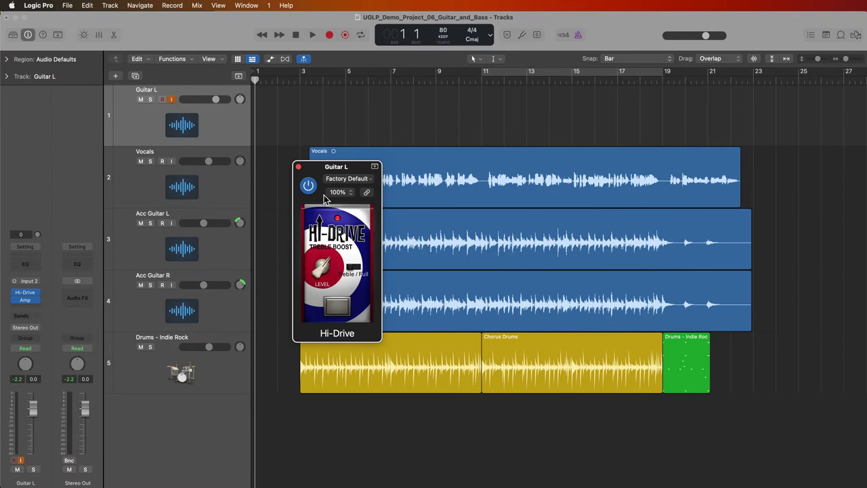
{"action": "left_click", "coordinate": [353, 267]}
{"action": "left_click_drag", "start_coordinate": [319, 274], "coordinate": [330, 294]}
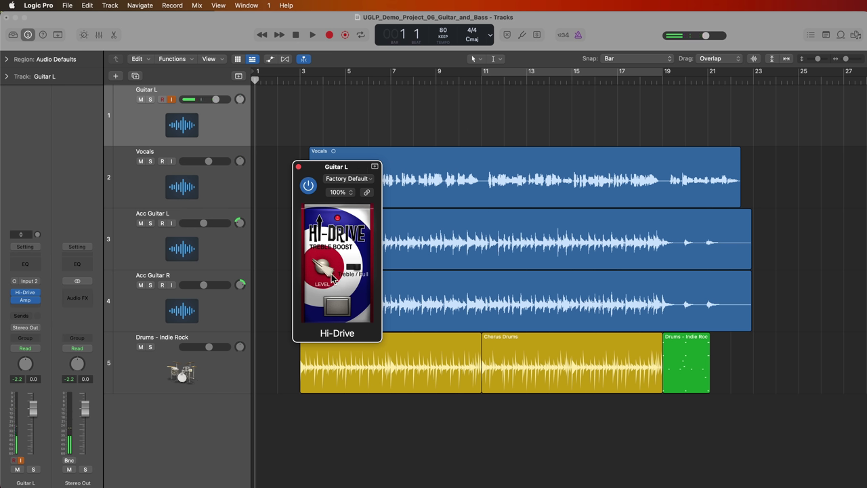
{"action": "left_click_drag", "start_coordinate": [330, 277], "coordinate": [326, 282]}
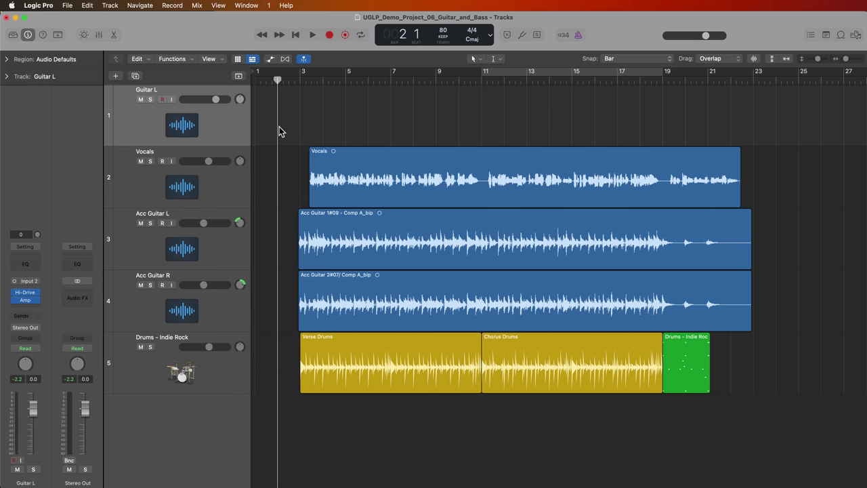
Set a cycle range from bar 2 across the song and park the playhead at bar 2.
{"action": "left_click_drag", "start_coordinate": [276, 70], "coordinate": [817, 116]}
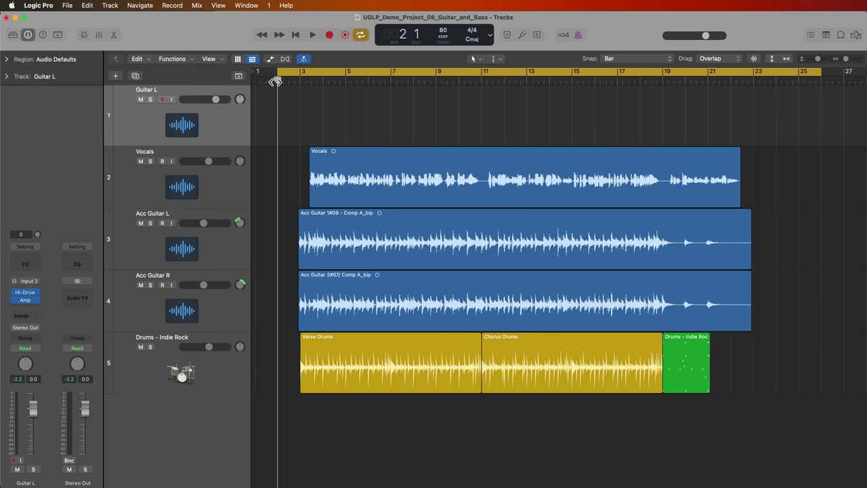
{"action": "left_click_drag", "start_coordinate": [275, 82], "coordinate": [681, 110]}
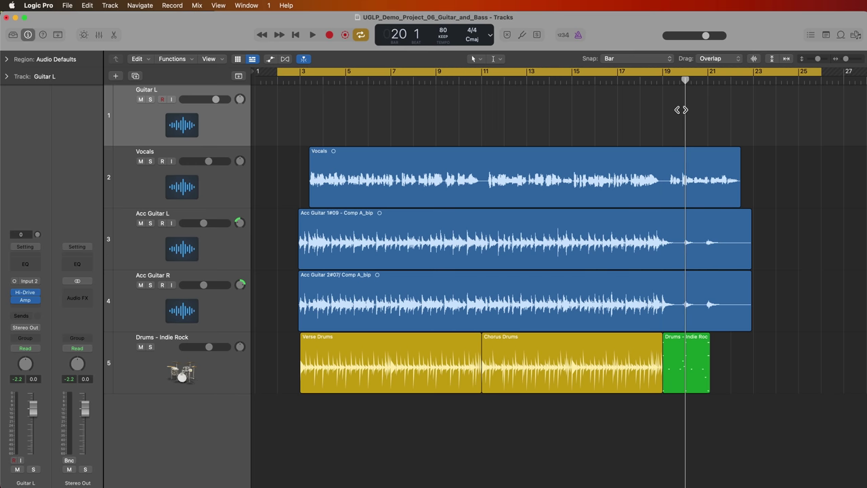
{"action": "left_click", "coordinate": [277, 80]}
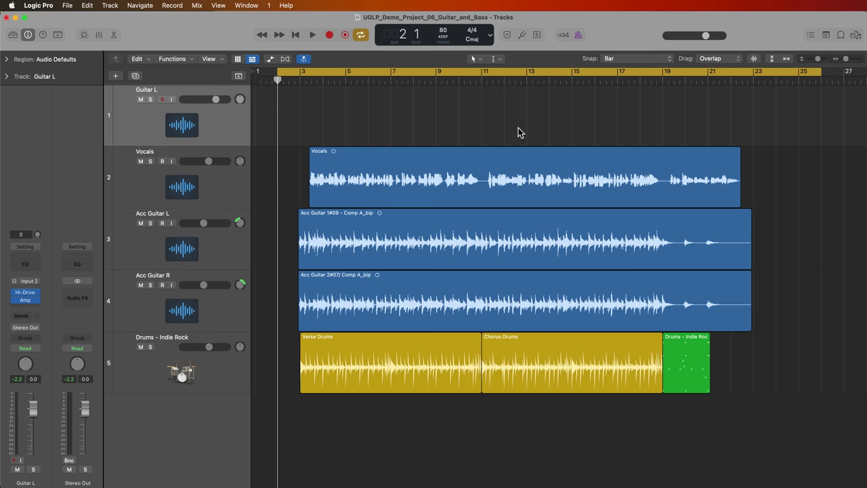
{"action": "left_click_drag", "start_coordinate": [597, 79], "coordinate": [278, 108]}
Record a Guitar L take running from bar 2 to about bar 23.
{"action": "key", "text": "r"}
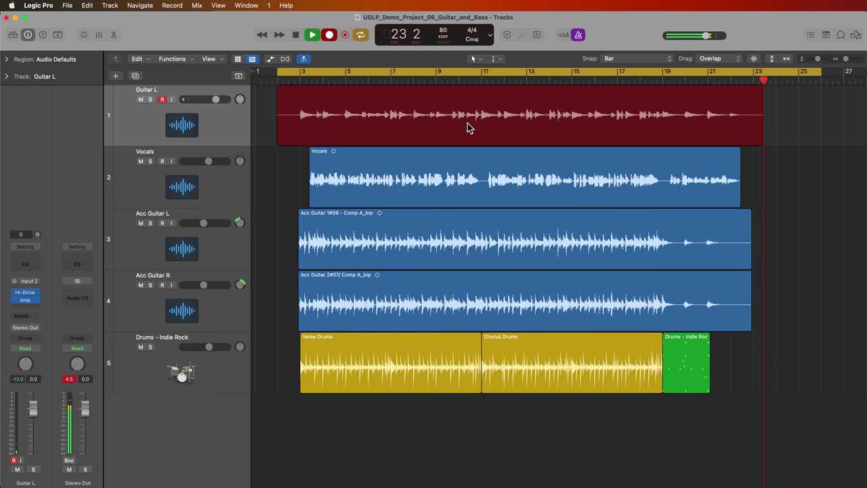
Stop the Guitar L#03 take, clear the peak readouts, and lower the metronome click volume.
{"action": "key", "text": "space"}
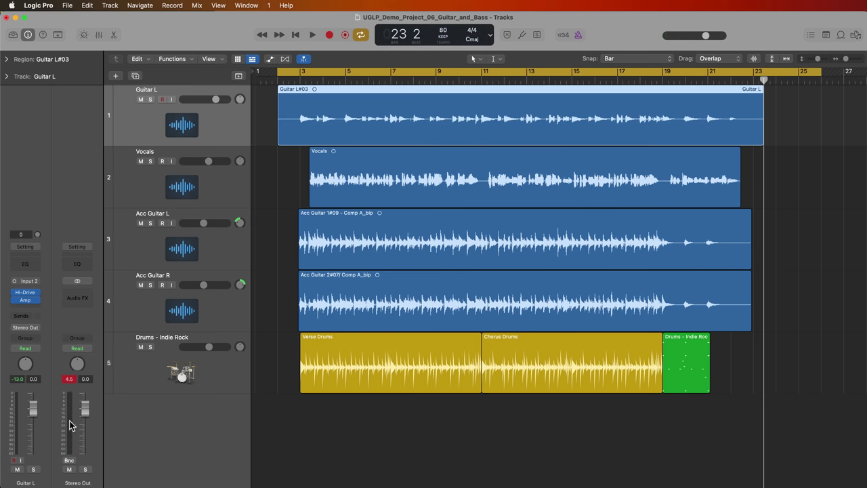
{"action": "left_click", "coordinate": [69, 379]}
{"action": "right_click", "coordinate": [576, 37]}
{"action": "left_click", "coordinate": [615, 83]}
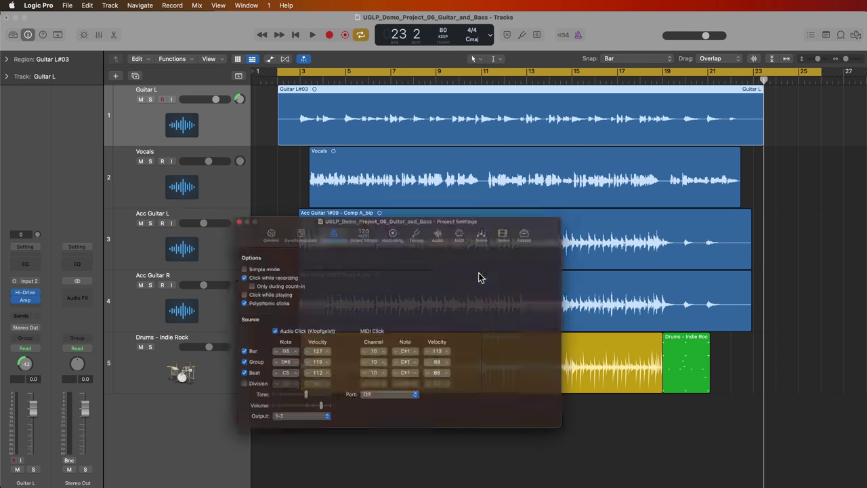
{"action": "left_click_drag", "start_coordinate": [306, 421], "coordinate": [286, 424]}
{"action": "left_click", "coordinate": [212, 204]}
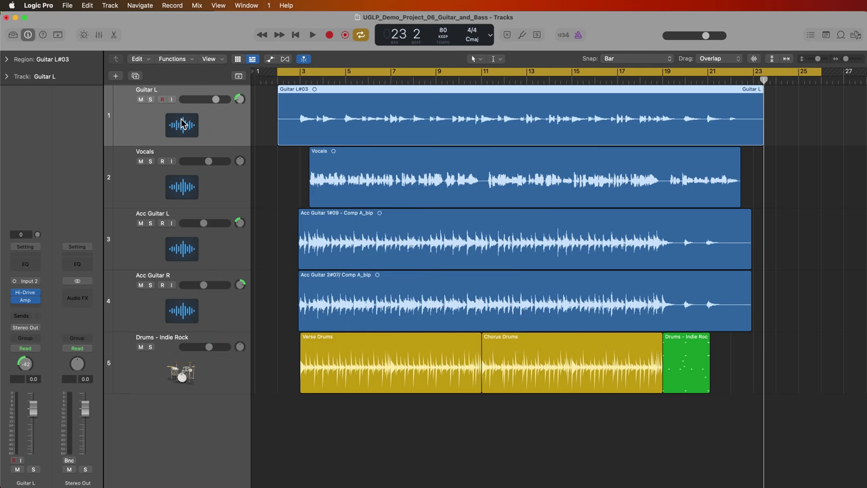
Add a right-panned Guitar R track below Guitar L, then disable cycle and rewind to the start.
{"action": "left_click", "coordinate": [134, 77]}
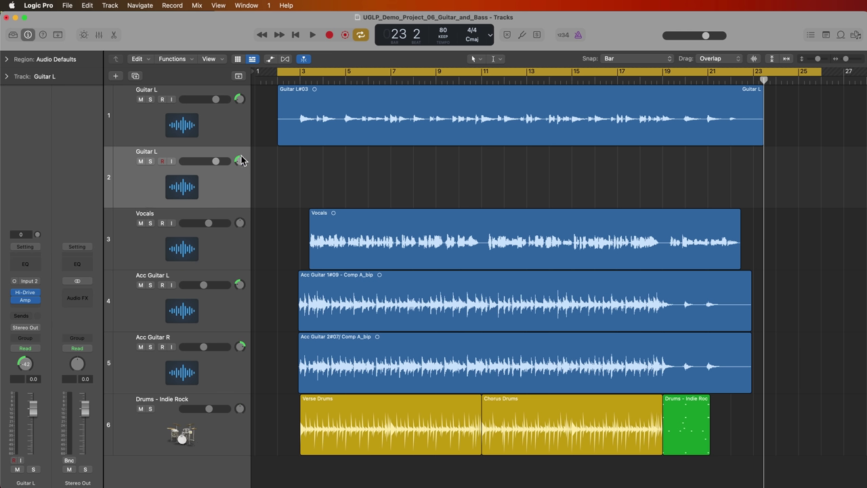
{"action": "left_click_drag", "start_coordinate": [239, 160], "coordinate": [241, 129]}
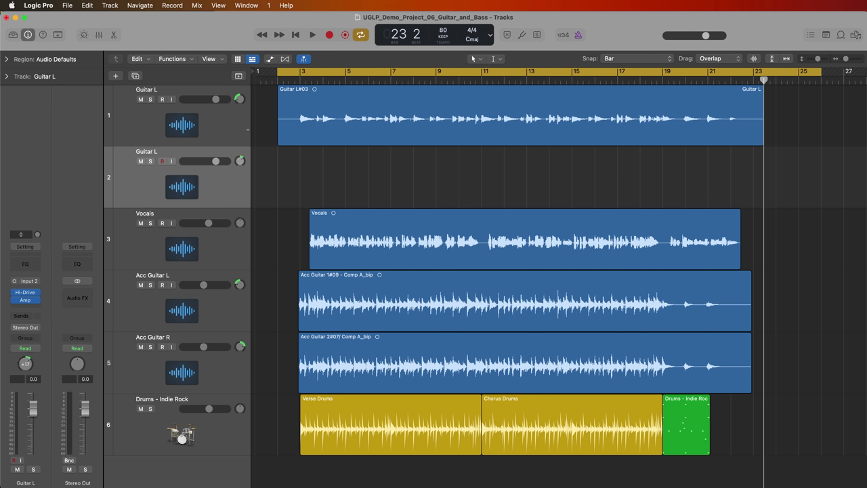
{"action": "double_click", "coordinate": [167, 151]}
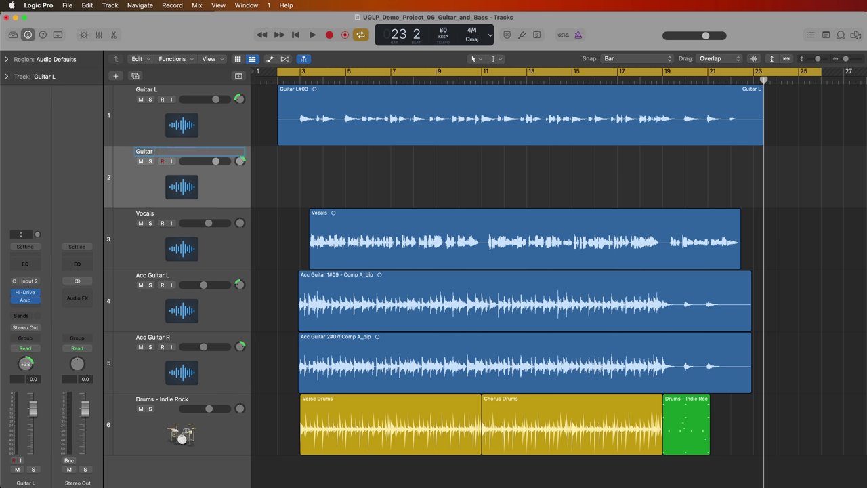
{"action": "type", "text": "R"}
{"action": "key", "text": "Return"}
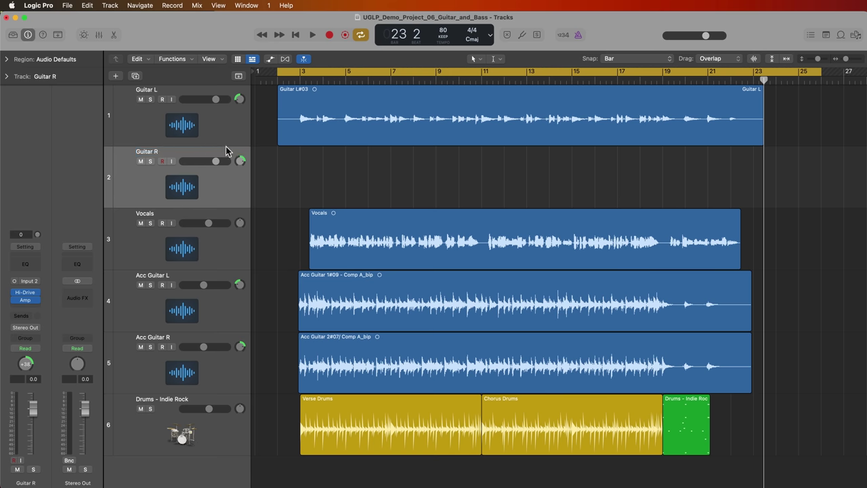
{"action": "key", "text": "c"}
{"action": "key", "text": "Return"}
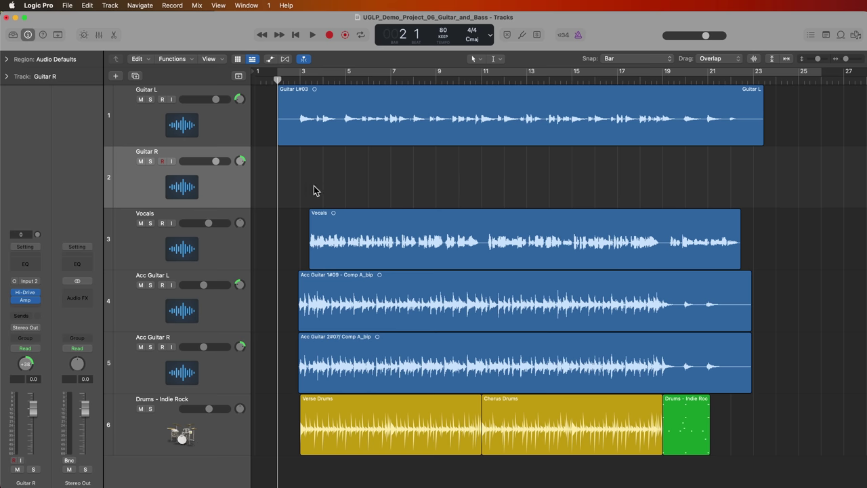
Mute Vocals and Acc Guitar L, and enlarge the Guitar L track height.
{"action": "left_click", "coordinate": [141, 223]}
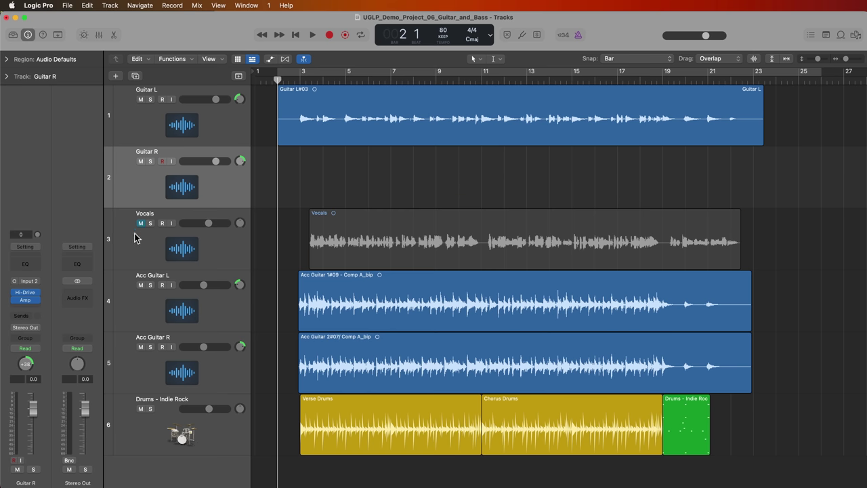
{"action": "left_click", "coordinate": [141, 285]}
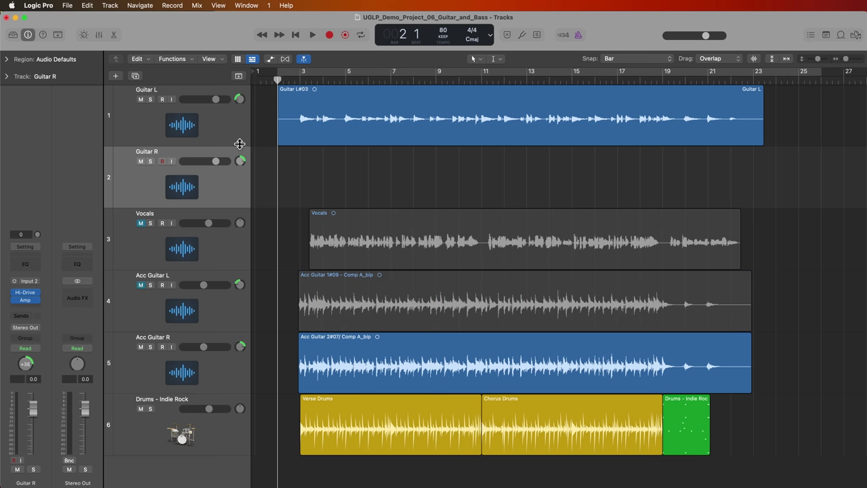
{"action": "left_click_drag", "start_coordinate": [237, 146], "coordinate": [231, 193]}
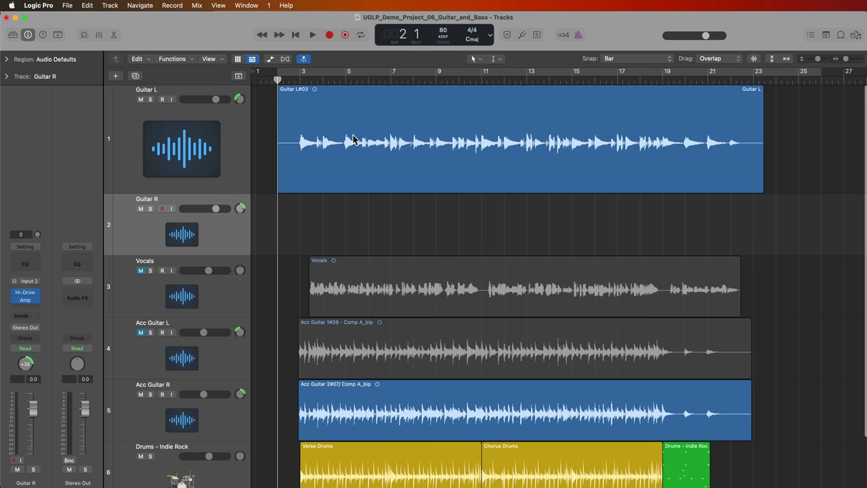
Re-enable cycle and record take Guitar R#04 from the start to about bar 8.
{"action": "key", "text": "super+Right"}
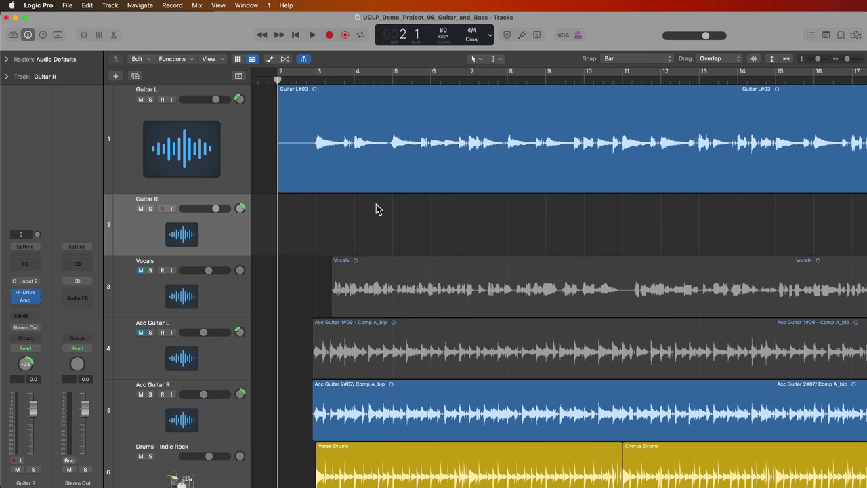
{"action": "key", "text": "c"}
{"action": "key", "text": "r"}
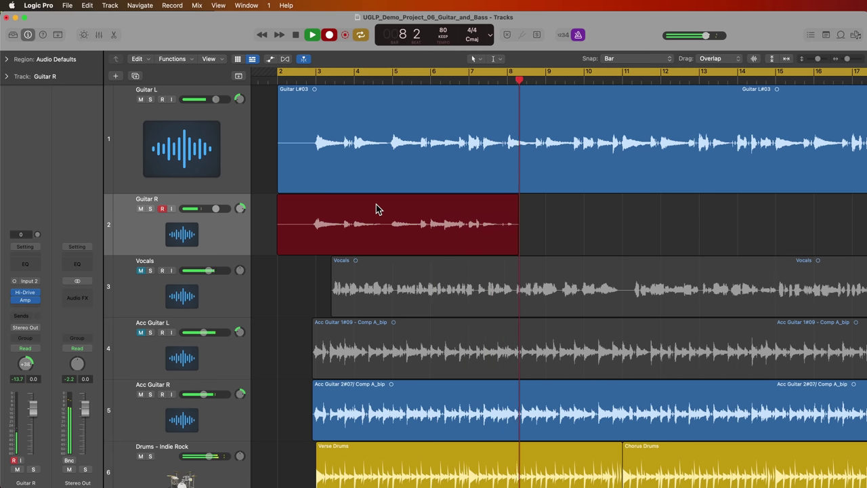
{"action": "key", "text": "space"}
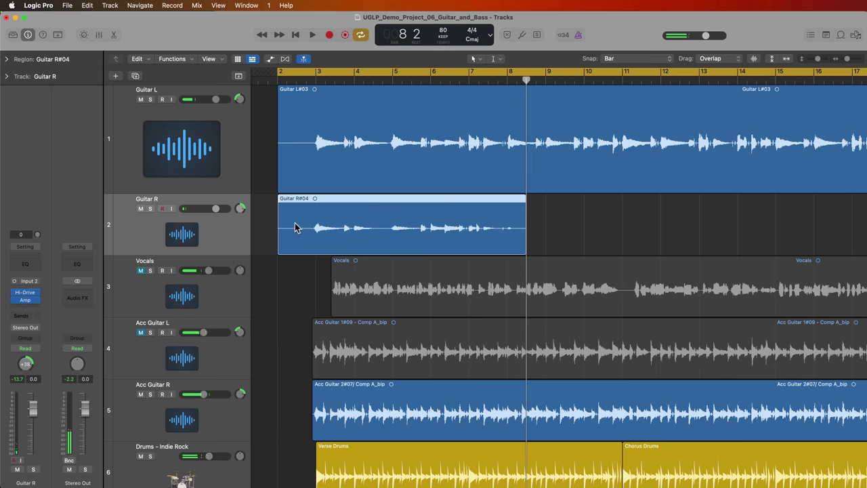
Undo the last change and place the playhead at bar 6.
{"action": "key", "text": "ctrl+z"}
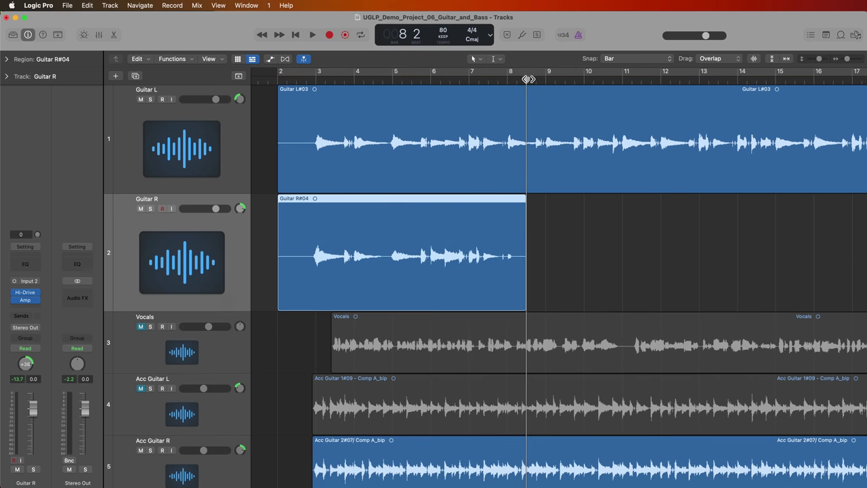
{"action": "left_click_drag", "start_coordinate": [525, 81], "coordinate": [432, 94]}
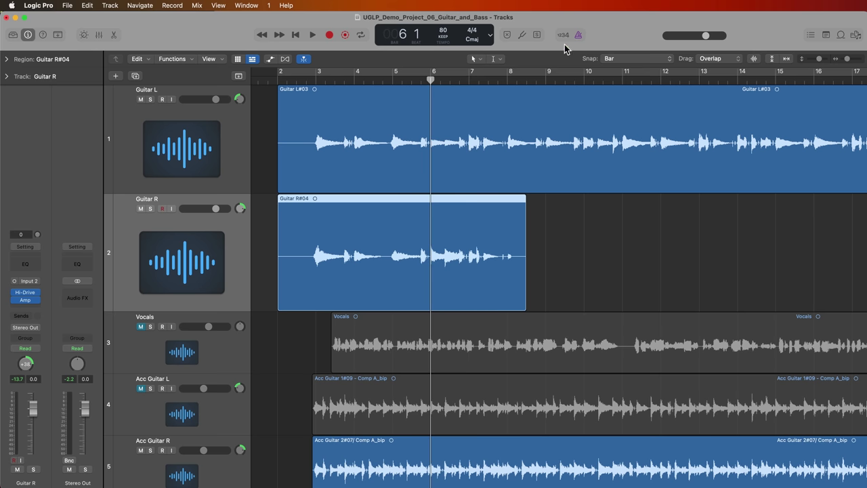
{"action": "mouse_move", "coordinate": [432, 80]}
{"action": "left_mouse_down"}
{"action": "mouse_move", "coordinate": [507, 84]}
{"action": "mouse_move", "coordinate": [421, 89]}
{"action": "left_mouse_up"}
{"action": "left_click", "coordinate": [470, 80]}
{"action": "left_click_drag", "start_coordinate": [469, 81], "coordinate": [423, 87]}
Record a second Guitar R take from bar 6 to bar 11, forming take folder Comp A.
{"action": "key", "text": "r"}
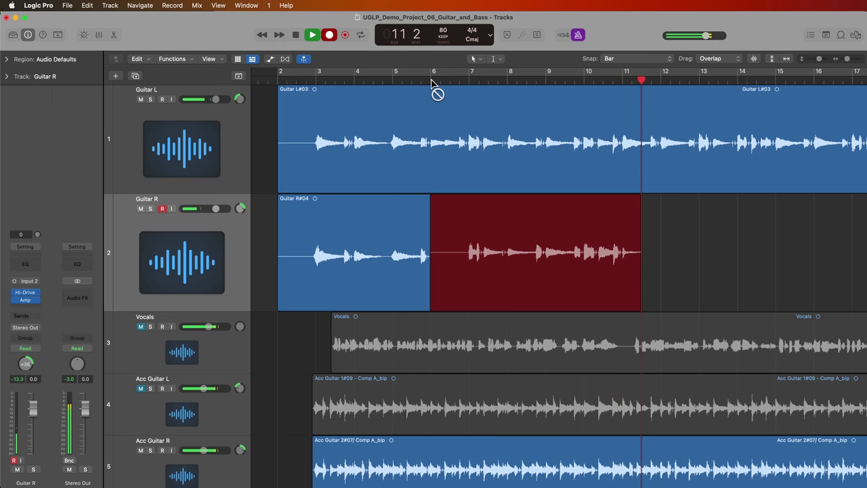
{"action": "key", "text": "space"}
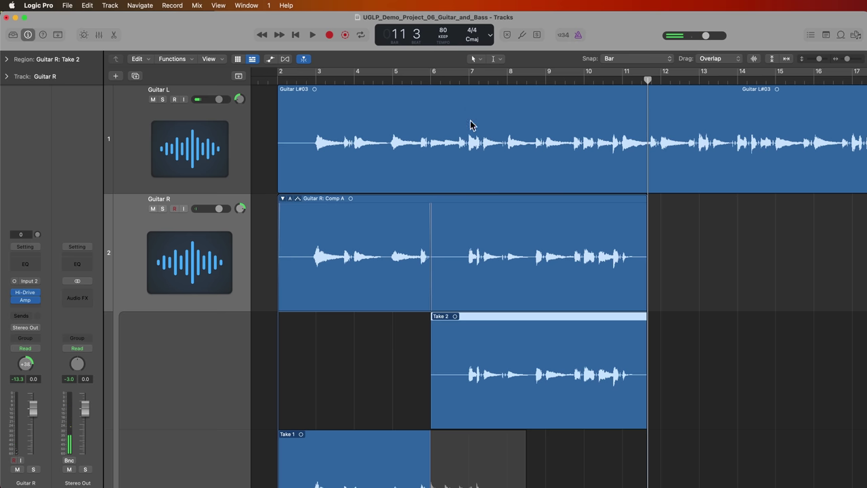
{"action": "scroll", "coordinate": [526, 281], "scroll_direction": "down", "scroll_amount": 3}
{"action": "left_click_drag", "start_coordinate": [430, 364], "coordinate": [468, 360]}
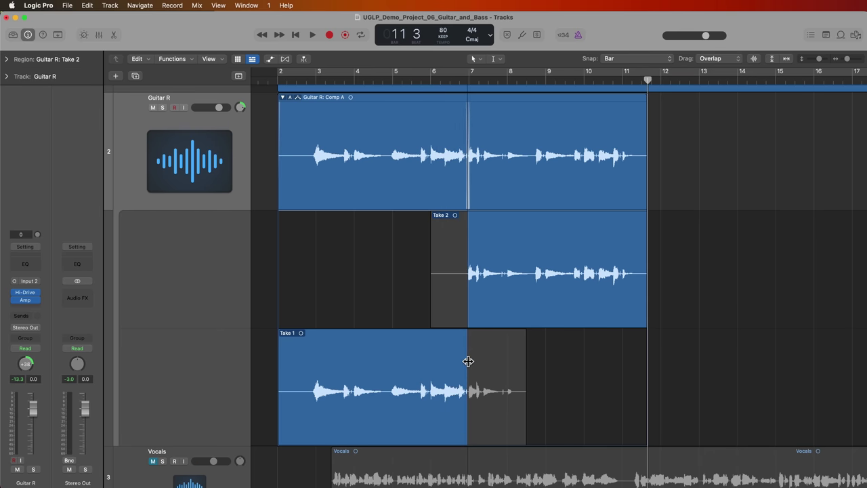
Collapse the Guitar R take folder, move the playhead to bar 9, and deselect the region.
{"action": "double_click", "coordinate": [566, 98]}
{"action": "scroll", "coordinate": [714, 197], "scroll_direction": "up", "scroll_amount": 3}
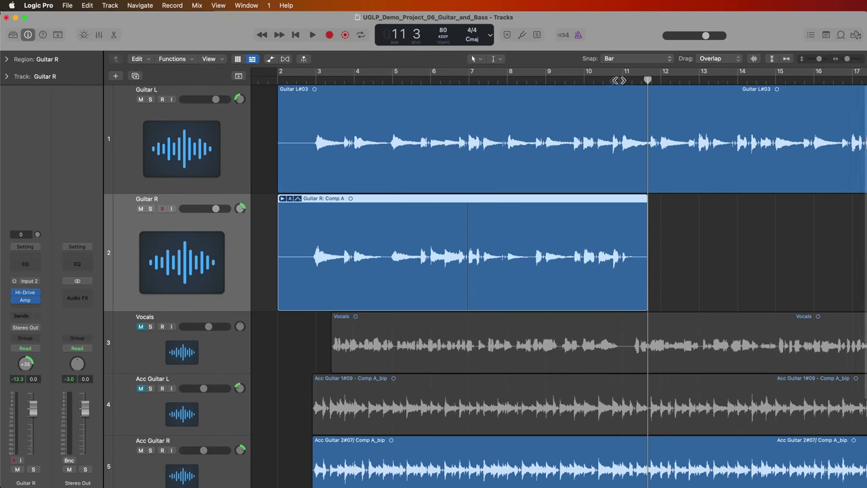
{"action": "left_click", "coordinate": [619, 81]}
{"action": "left_click_drag", "start_coordinate": [619, 81], "coordinate": [548, 100]}
{"action": "left_click", "coordinate": [685, 226]}
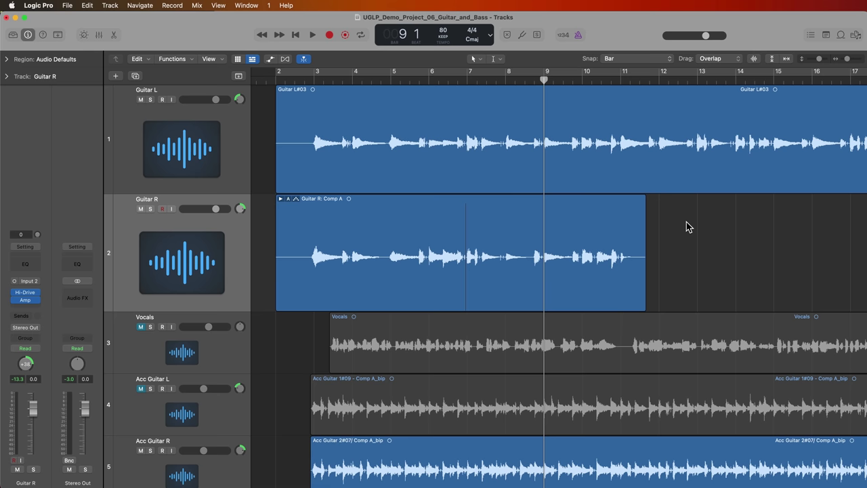
Place the playhead at bar 10 and record Take 3 on Guitar R through bar 23.
{"action": "left_click", "coordinate": [581, 80]}
{"action": "left_click_drag", "start_coordinate": [615, 77], "coordinate": [589, 93]}
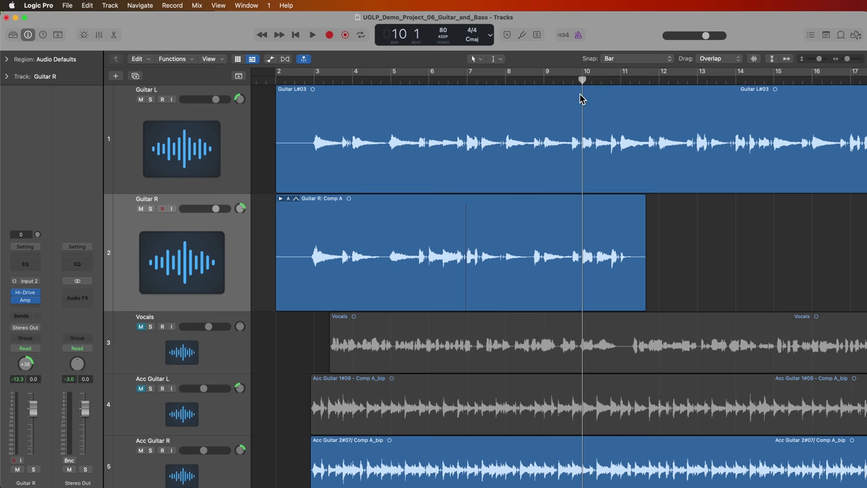
{"action": "key", "text": "r"}
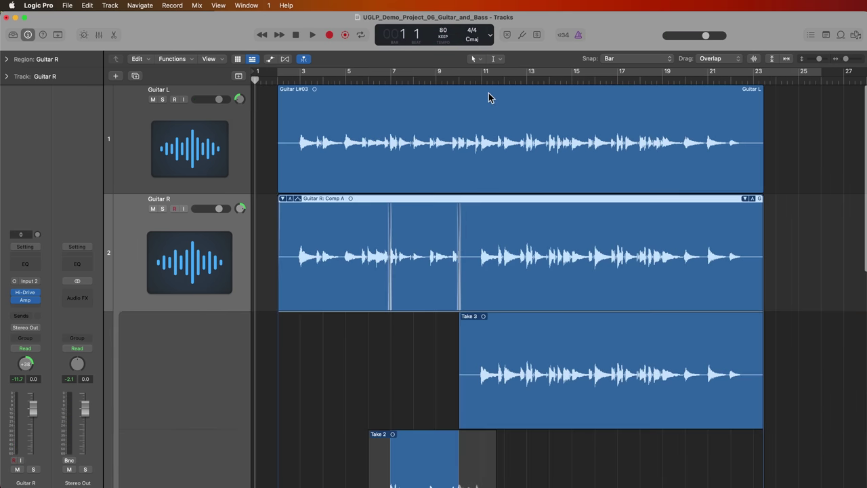
Extend Take 2 to bar 11 in Comp A, then collapse the folder and rewind.
{"action": "left_click", "coordinate": [485, 82]}
{"action": "key", "text": "super+Right"}
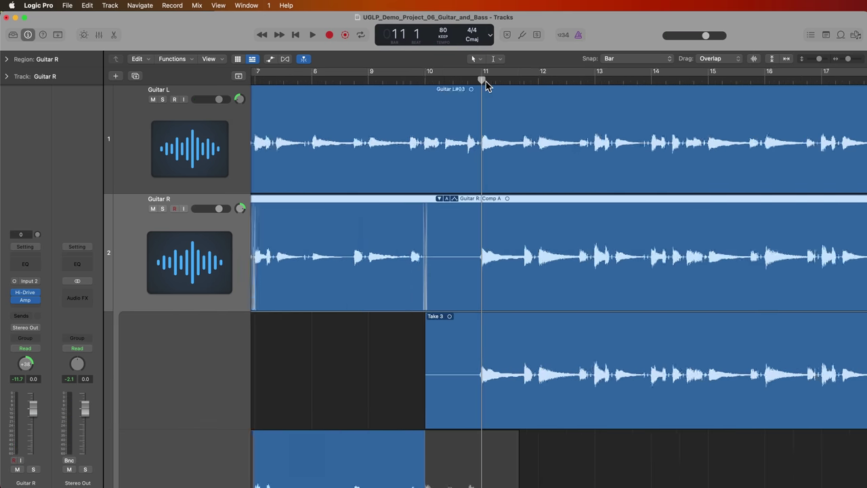
{"action": "scroll", "coordinate": [426, 251], "scroll_direction": "down", "scroll_amount": 3}
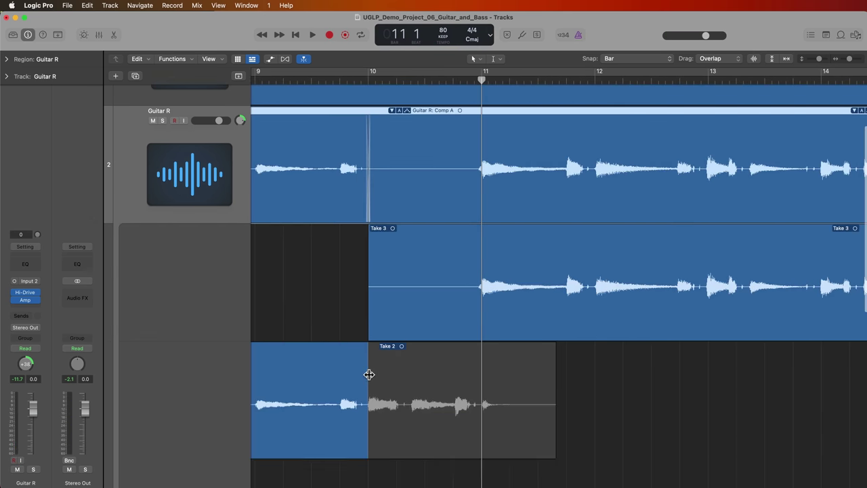
{"action": "left_click_drag", "start_coordinate": [368, 375], "coordinate": [478, 411]}
{"action": "key", "text": "z"}
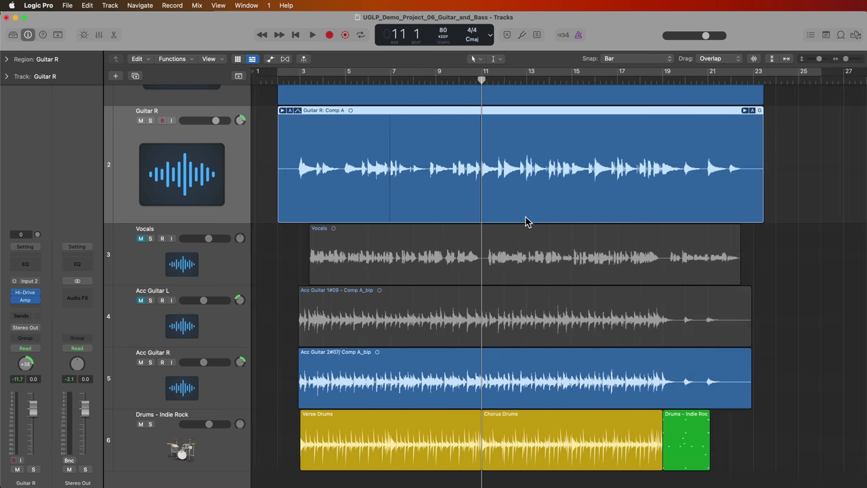
{"action": "key", "text": "Return"}
{"action": "scroll", "coordinate": [540, 211], "scroll_direction": "up", "scroll_amount": 3}
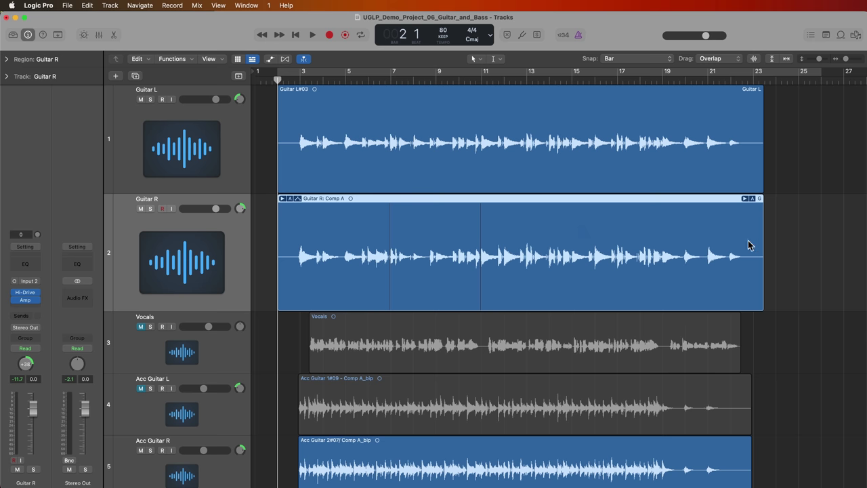
{"action": "left_click", "coordinate": [292, 199]}
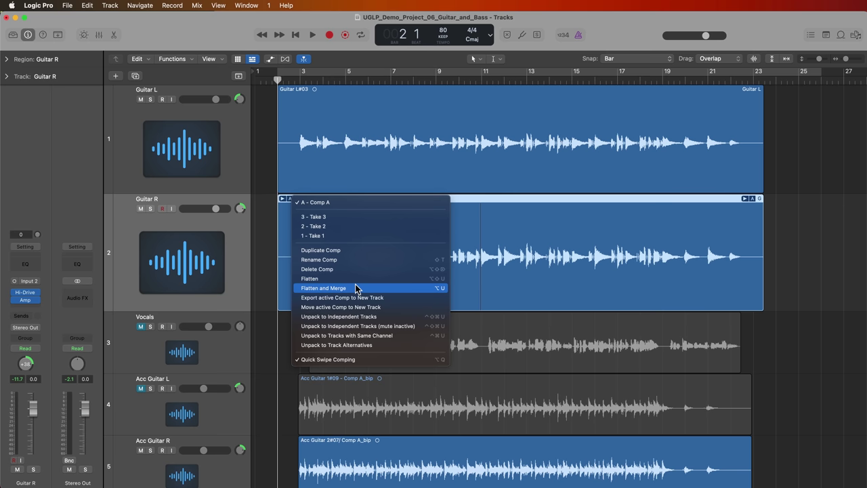
{"action": "left_click", "coordinate": [766, 208]}
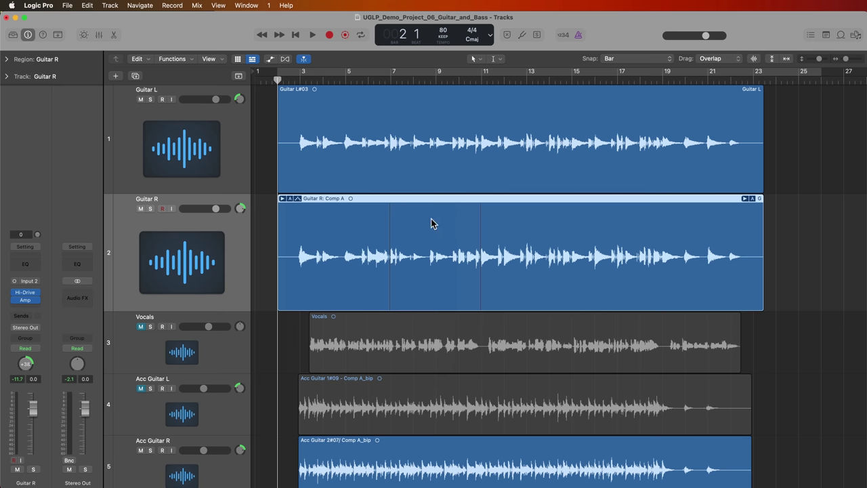
{"action": "scroll", "coordinate": [432, 224], "scroll_direction": "down", "scroll_amount": 1}
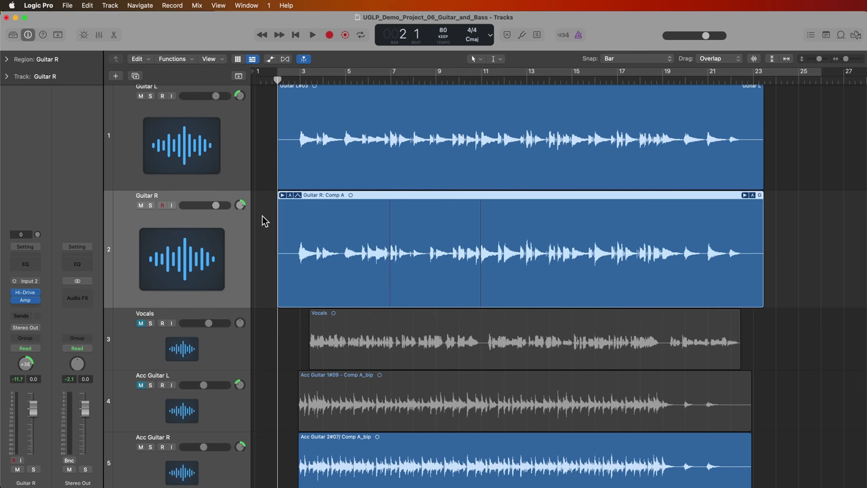
{"action": "left_click", "coordinate": [262, 216]}
{"action": "scroll", "coordinate": [262, 216], "scroll_direction": "up", "scroll_amount": 1}
{"action": "left_click", "coordinate": [205, 226]}
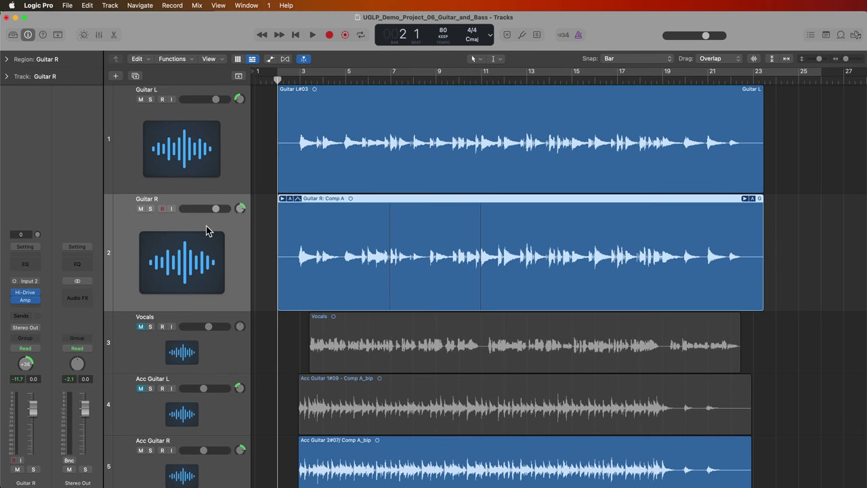
{"action": "left_click", "coordinate": [264, 226]}
{"action": "left_click", "coordinate": [298, 229]}
Show track alternatives and paste Guitar R's unflattened comp into new alternative B as a backup.
{"action": "left_click", "coordinate": [110, 4]}
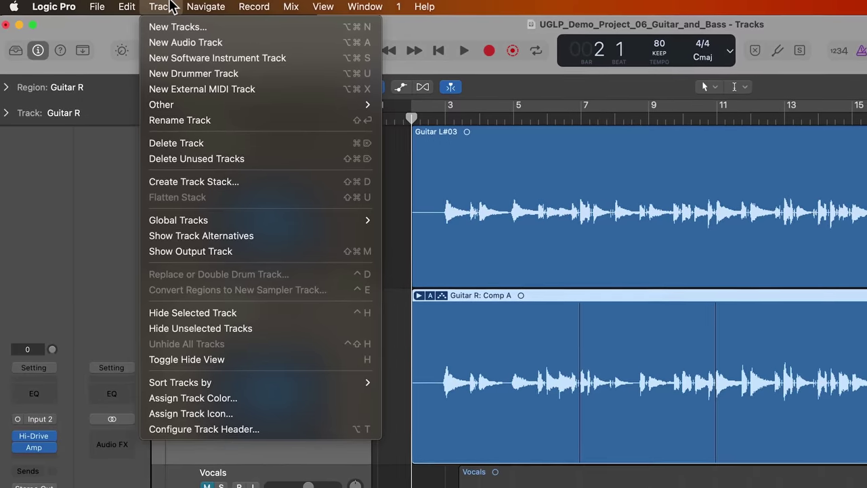
{"action": "left_click", "coordinate": [247, 236]}
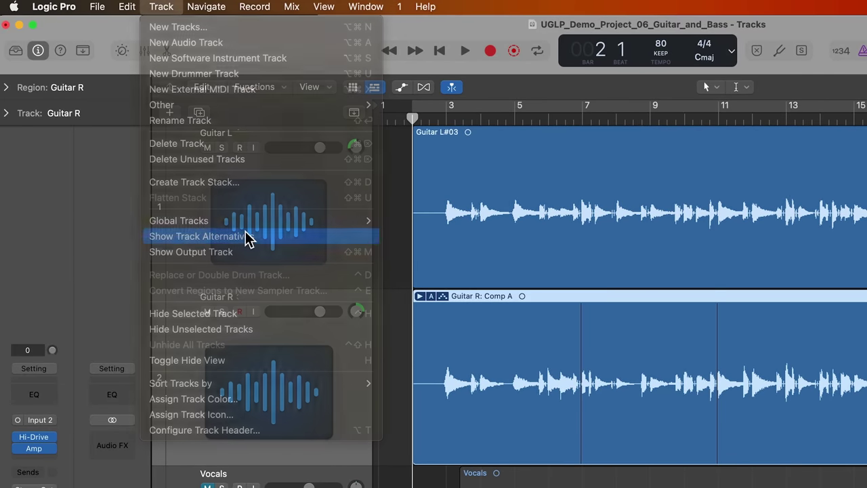
{"action": "left_click", "coordinate": [239, 296]}
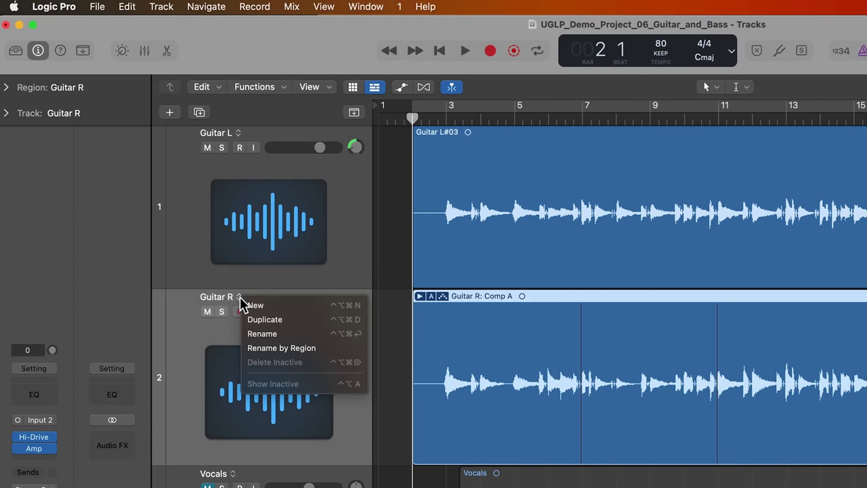
{"action": "left_click", "coordinate": [277, 306]}
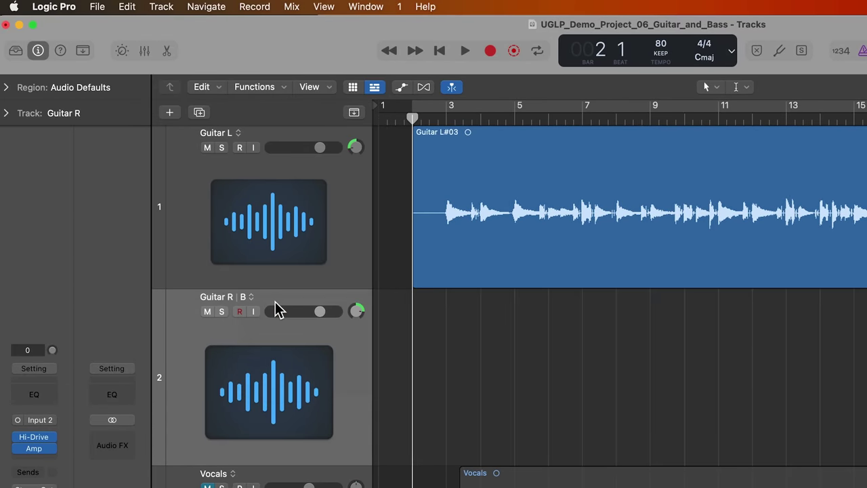
{"action": "key", "text": "super+v"}
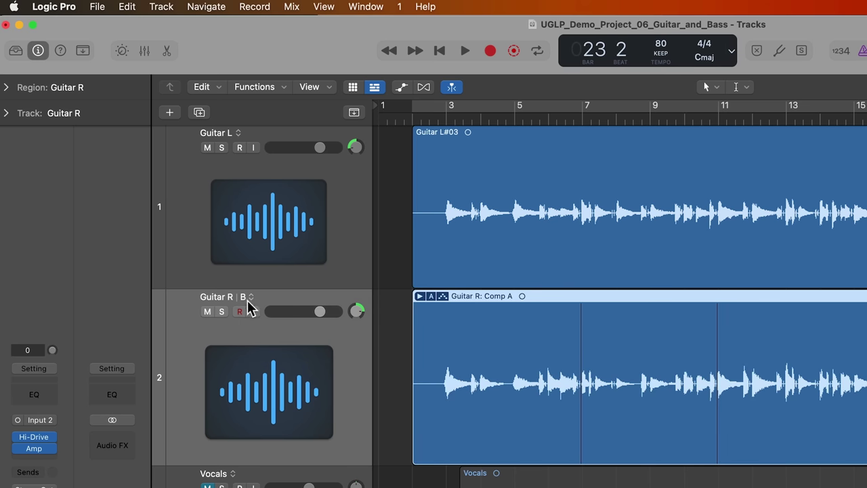
Switch Guitar R back to alternative A and flatten and merge Comp A into one region.
{"action": "left_click", "coordinate": [250, 297]}
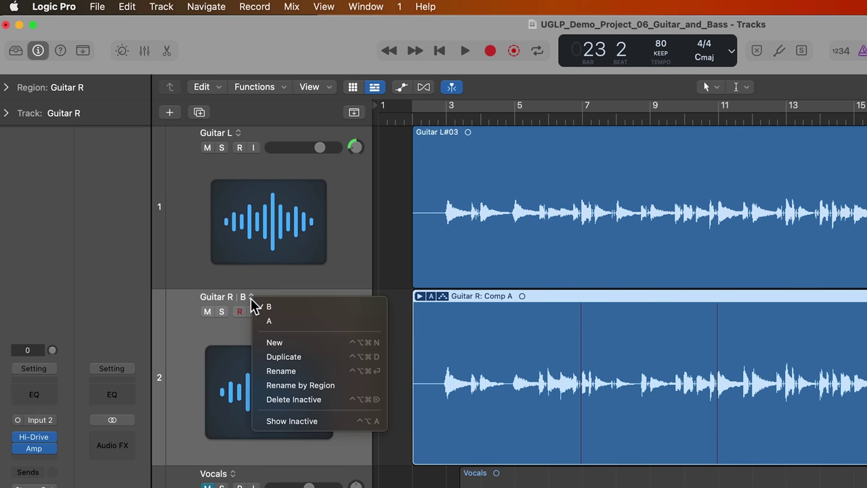
{"action": "left_click", "coordinate": [290, 321]}
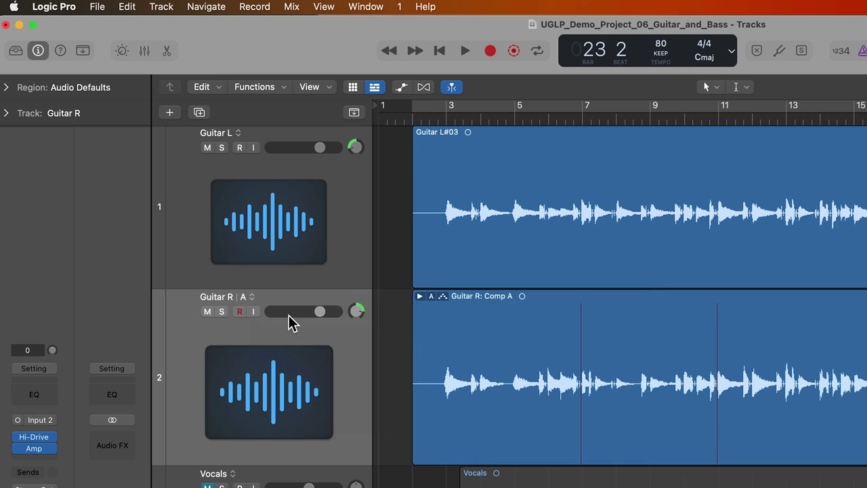
{"action": "left_click", "coordinate": [432, 297]}
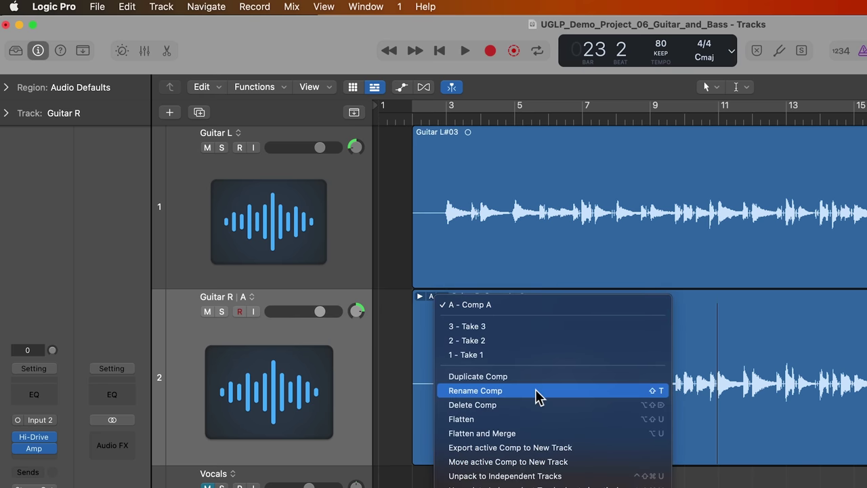
{"action": "left_click", "coordinate": [530, 433]}
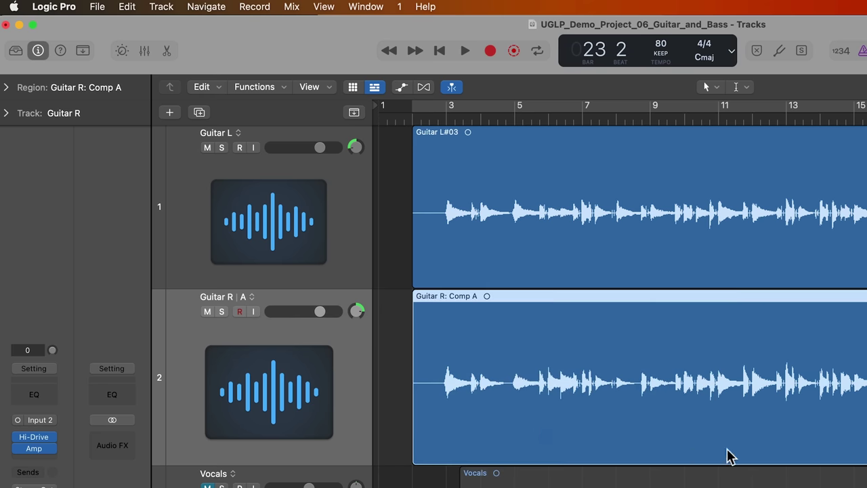
Check the backup on alternative B, then make alternative A active again.
{"action": "left_click", "coordinate": [252, 298]}
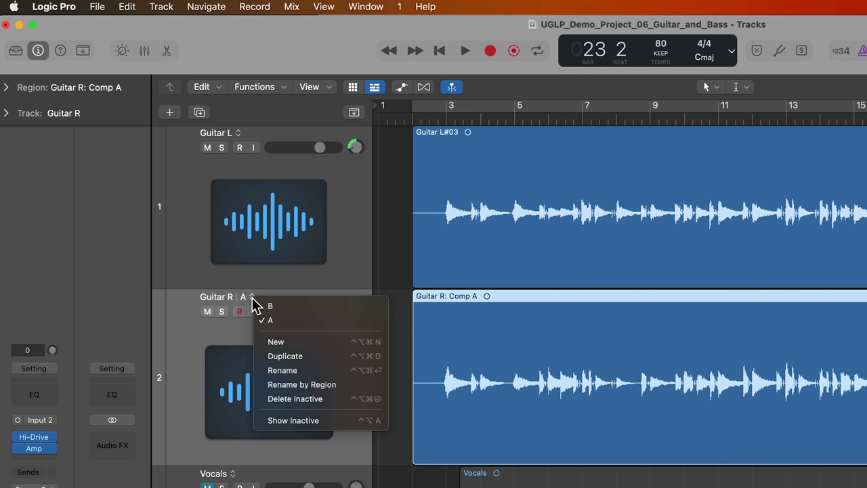
{"action": "left_click", "coordinate": [285, 356]}
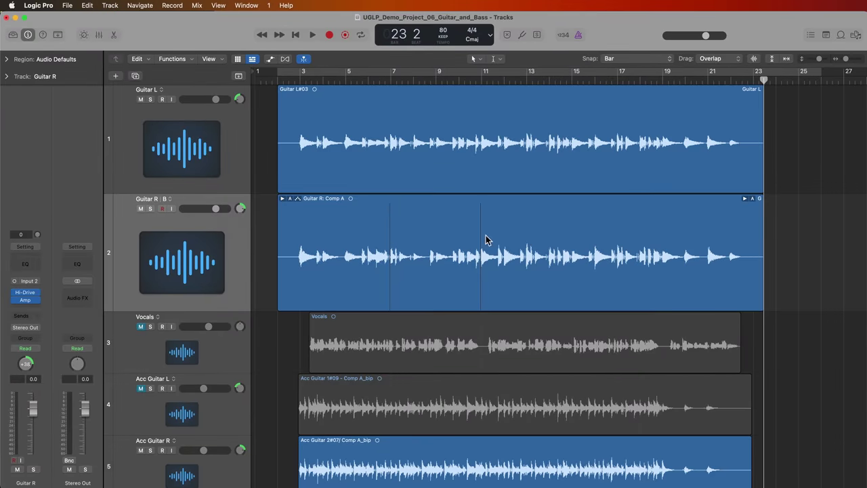
{"action": "left_click", "coordinate": [174, 201]}
{"action": "left_click", "coordinate": [189, 214]}
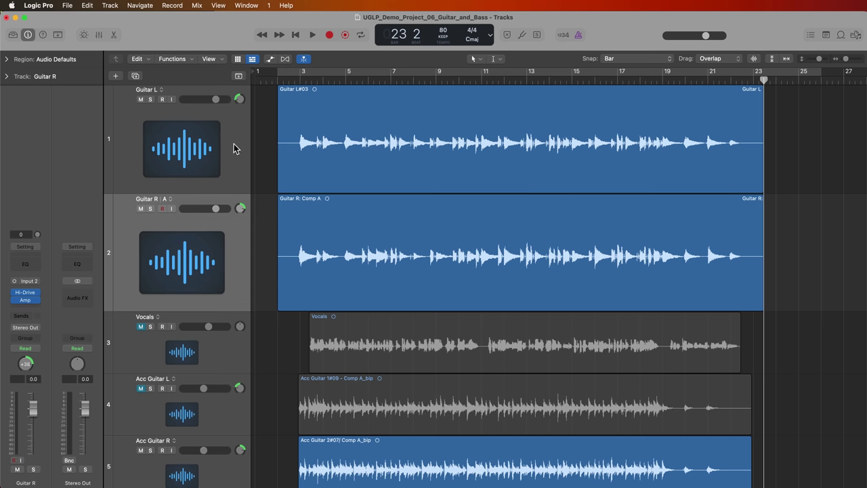
Unmute Vocals and Acc Guitar L, shrink the guitar tracks, and play from bar 3.
{"action": "left_click", "coordinate": [141, 327]}
{"action": "left_click", "coordinate": [140, 388]}
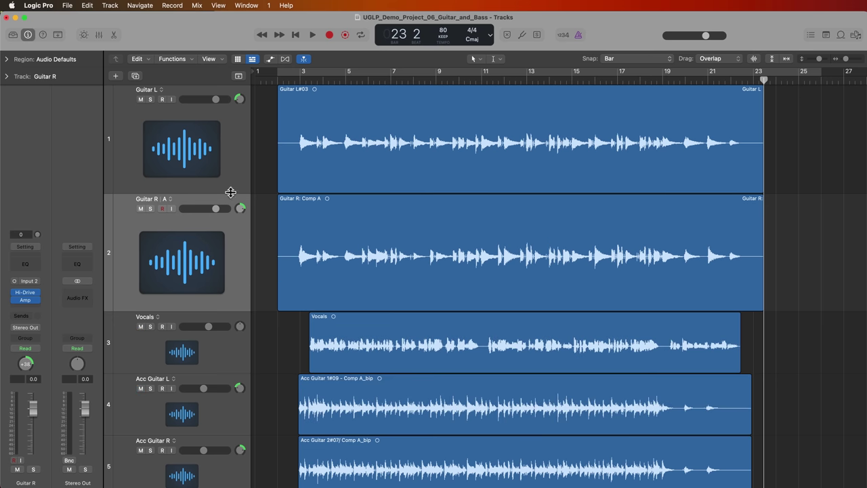
{"action": "left_click_drag", "start_coordinate": [230, 192], "coordinate": [230, 146]}
{"action": "left_click", "coordinate": [293, 82]}
{"action": "key", "text": "space"}
In the Mixer, lower the grouped Guitar L and Guitar R faders to -3.2 dB.
{"action": "key", "text": "x"}
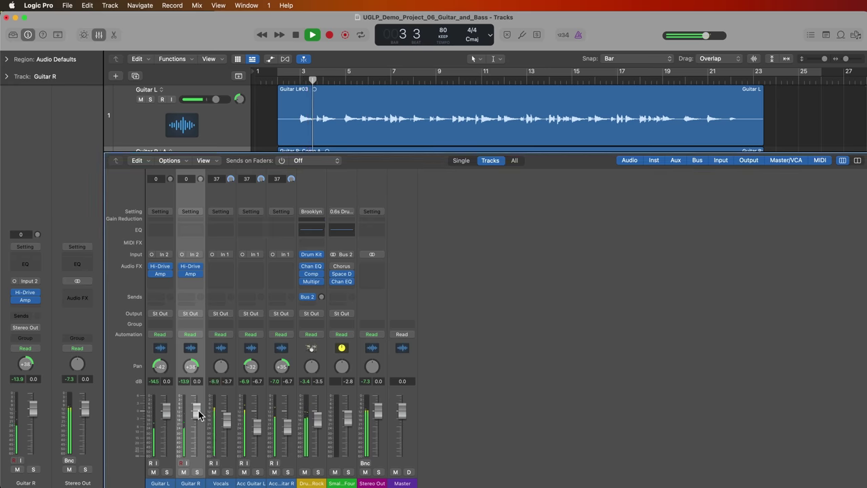
{"action": "left_click", "coordinate": [192, 417]}
{"action": "left_click_drag", "start_coordinate": [191, 417], "coordinate": [191, 426]}
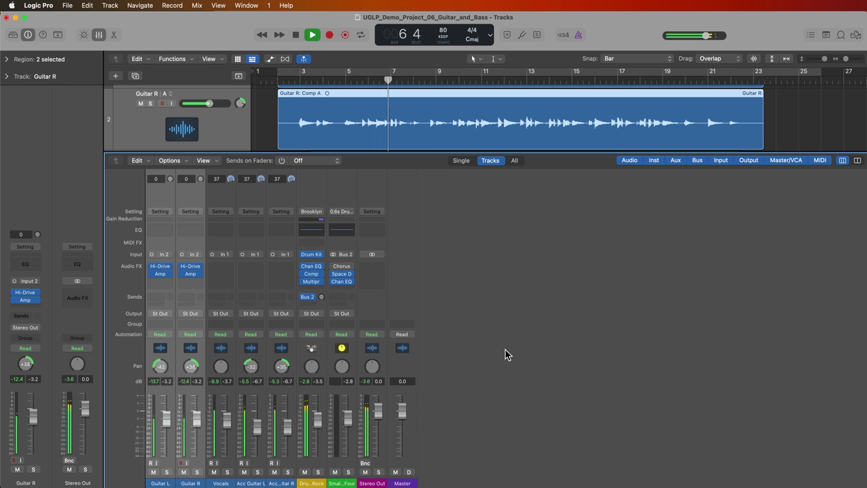
{"action": "key", "text": "x"}
{"action": "left_click", "coordinate": [789, 225]}
{"action": "scroll", "coordinate": [790, 225], "scroll_direction": "up", "scroll_amount": 1}
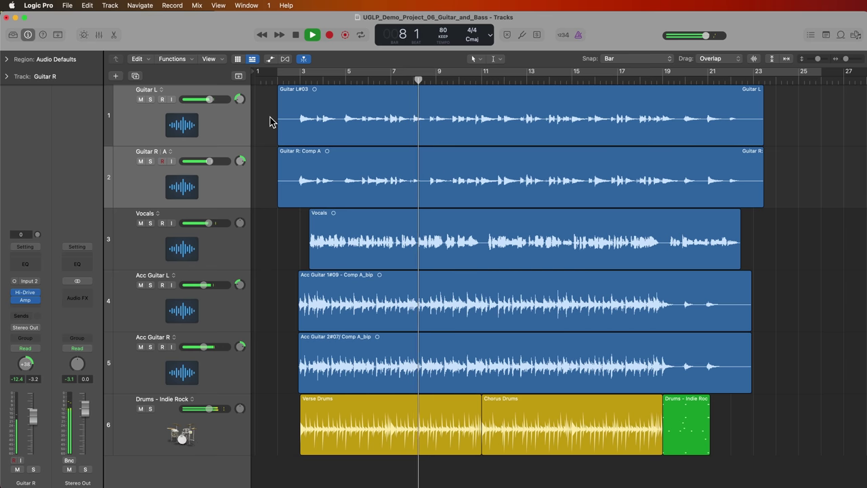
With Snap off, trim the starts of both guitar regions and add short fade-outs.
{"action": "left_click_drag", "start_coordinate": [279, 159], "coordinate": [280, 161]}
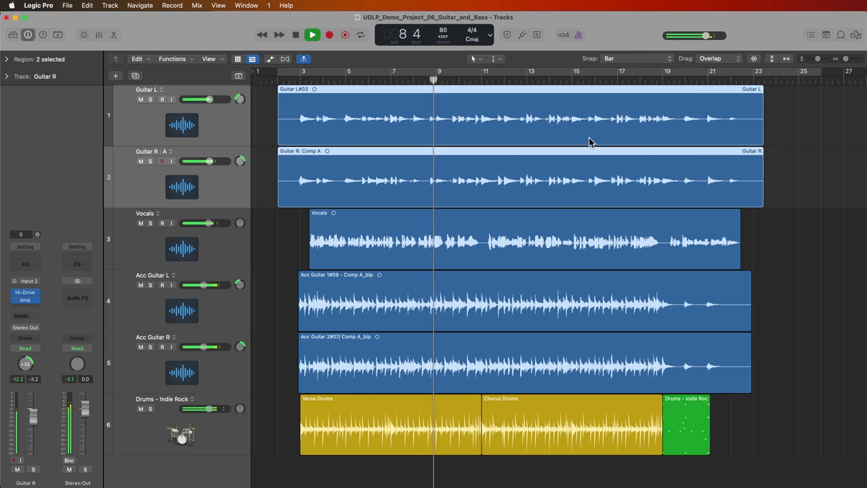
{"action": "left_click", "coordinate": [607, 58]}
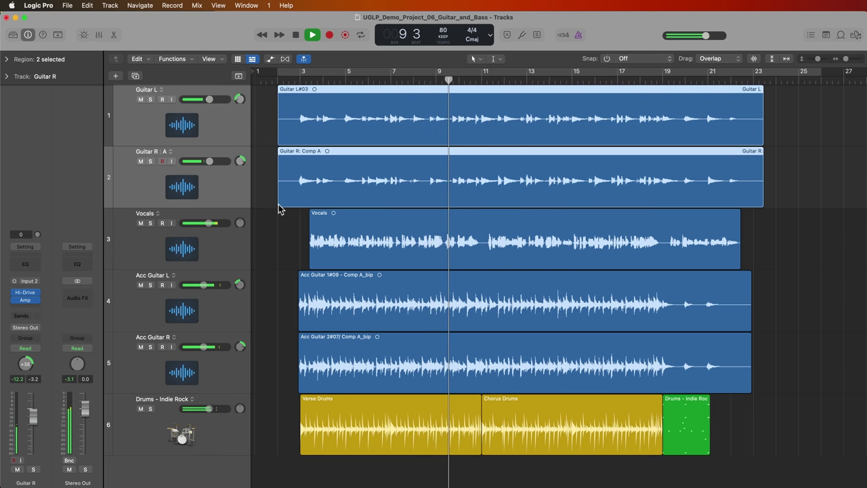
{"action": "left_click_drag", "start_coordinate": [278, 203], "coordinate": [298, 204]}
{"action": "left_click_drag", "start_coordinate": [801, 105], "coordinate": [752, 201]}
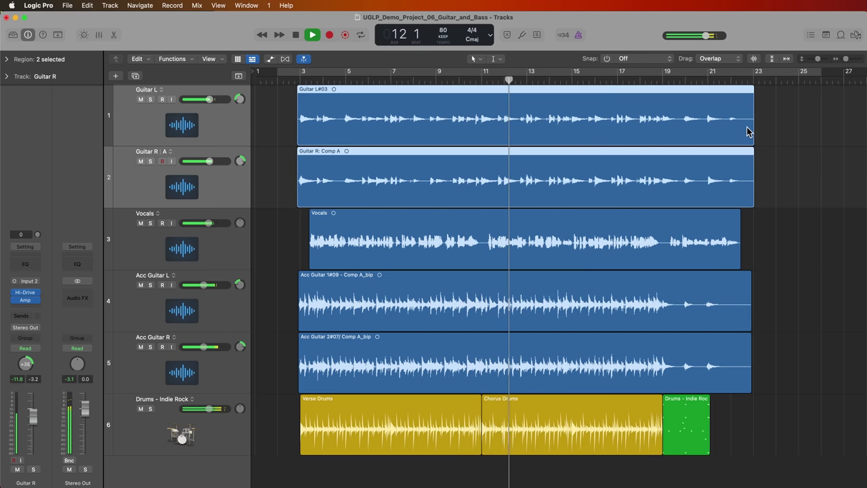
{"action": "left_click_drag", "start_coordinate": [749, 131], "coordinate": [746, 135]}
Zoom in at the song start, trim both guitar regions' starts again, and add short fade-ins.
{"action": "left_click", "coordinate": [299, 81]}
{"action": "key", "text": "super+Right"}
{"action": "key", "text": "super+Right"}
{"action": "key", "text": "super+Right"}
{"action": "key", "text": "space"}
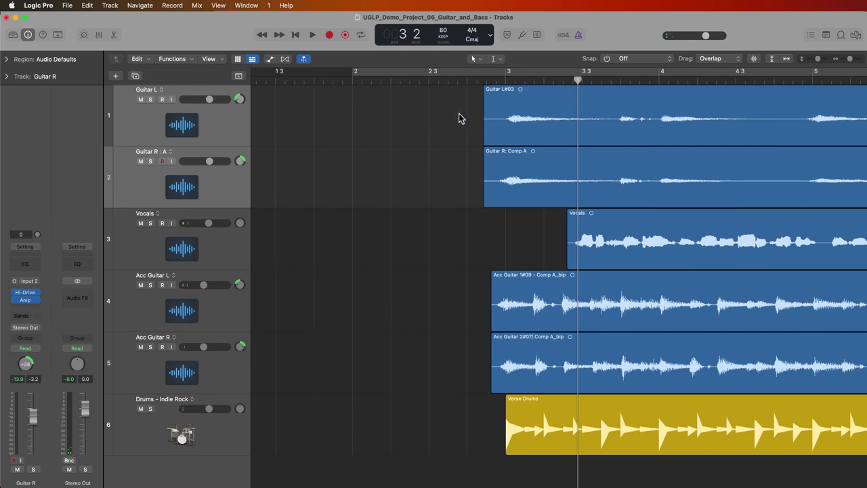
{"action": "left_click_drag", "start_coordinate": [454, 119], "coordinate": [489, 196]}
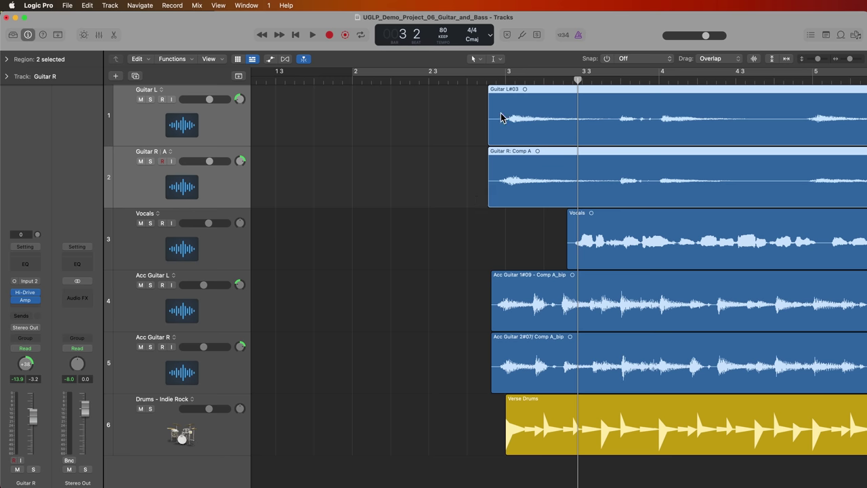
{"action": "left_click_drag", "start_coordinate": [497, 119], "coordinate": [399, 172]}
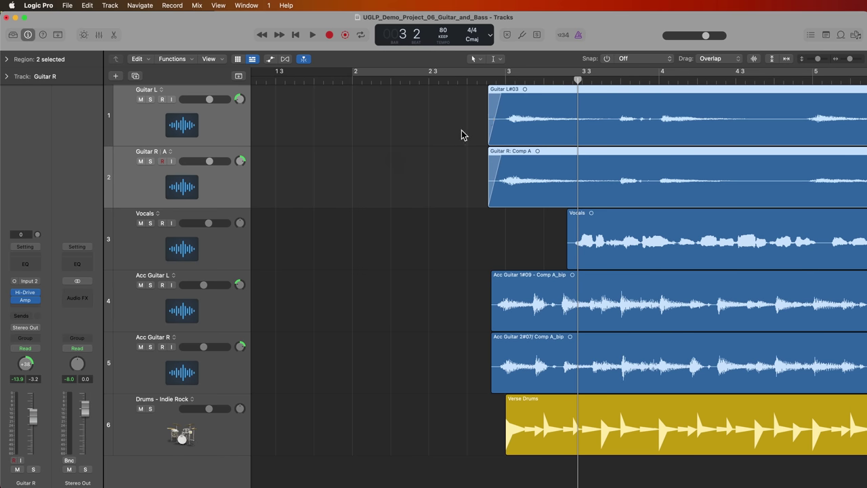
{"action": "key", "text": "z"}
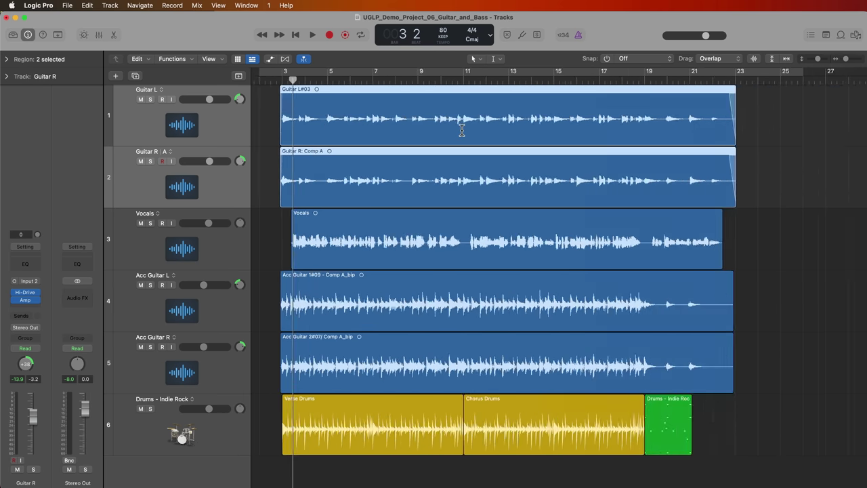
{"action": "key", "text": "z"}
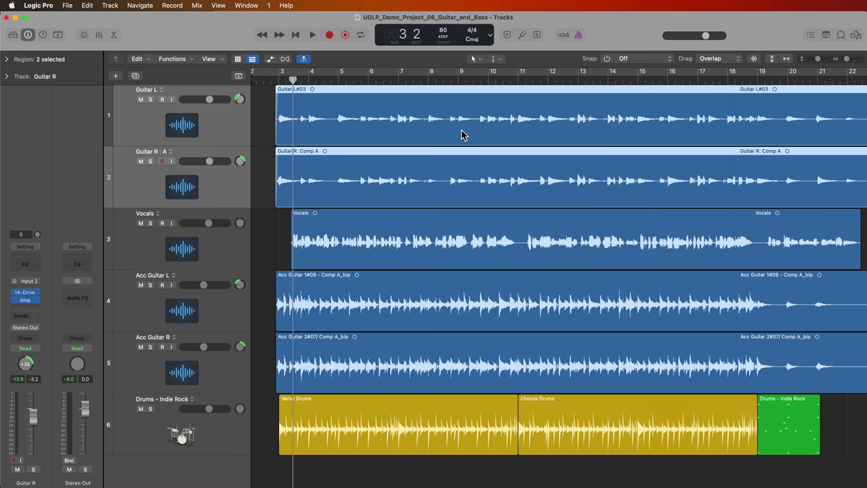
{"action": "scroll", "coordinate": [469, 135], "scroll_direction": "left", "scroll_amount": 2}
{"action": "key", "text": "super+Up"}
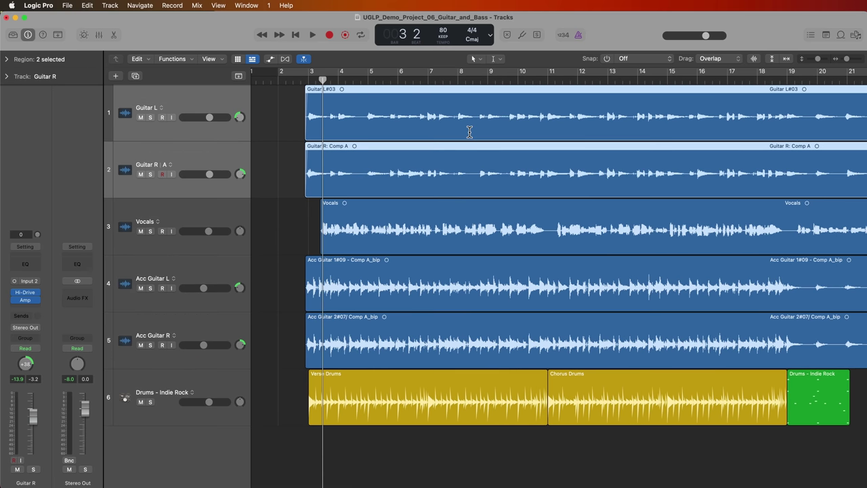
{"action": "key", "text": "super+Left"}
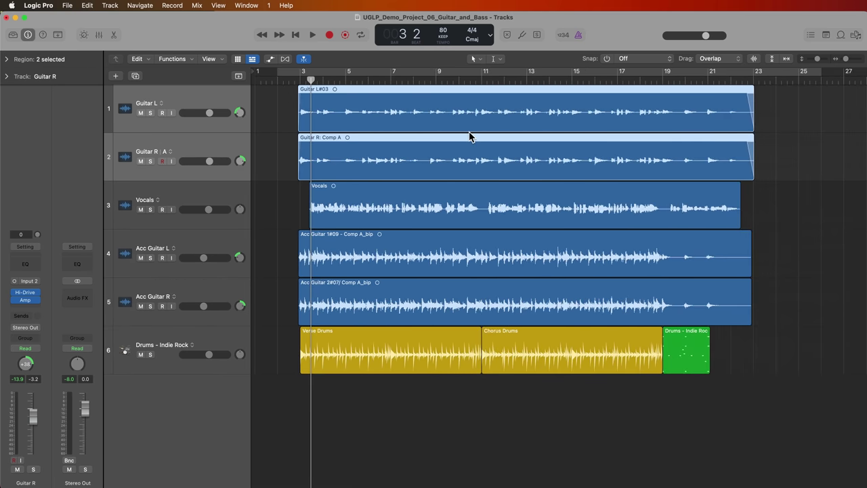
{"action": "left_click", "coordinate": [789, 117]}
{"action": "scroll", "coordinate": [331, 112], "scroll_direction": "right", "scroll_amount": 1}
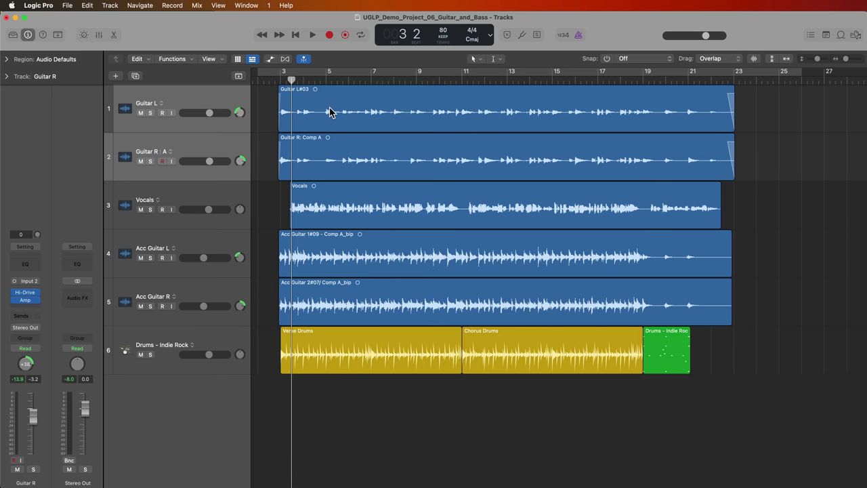
{"action": "left_click", "coordinate": [325, 74]}
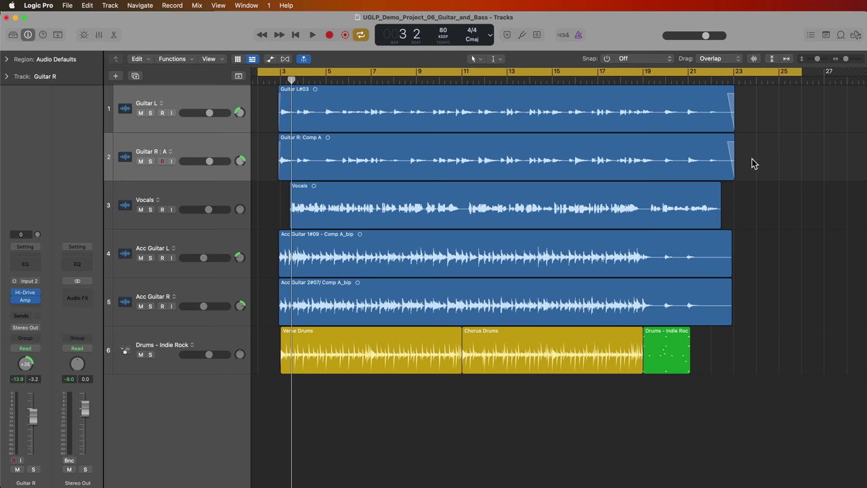
{"action": "key", "text": "c"}
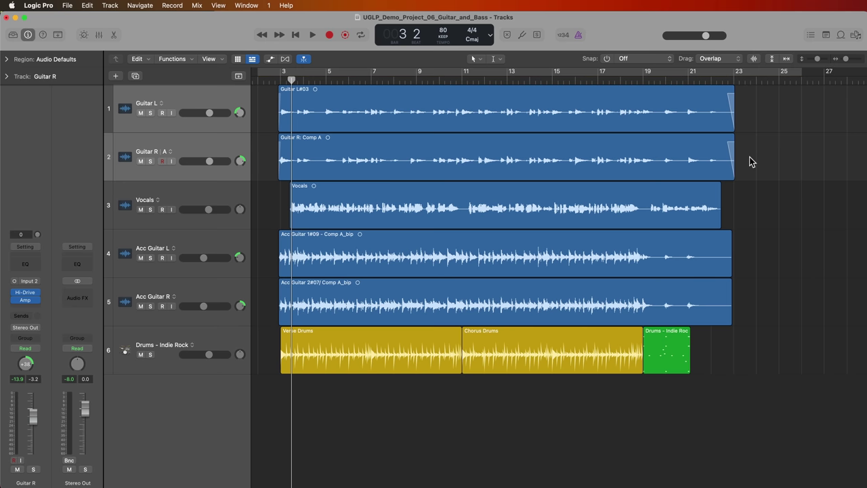
{"action": "key", "text": "Return"}
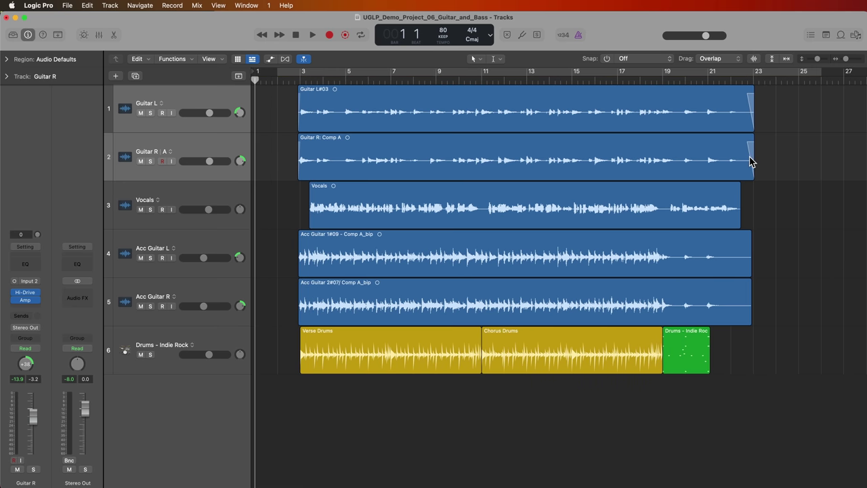